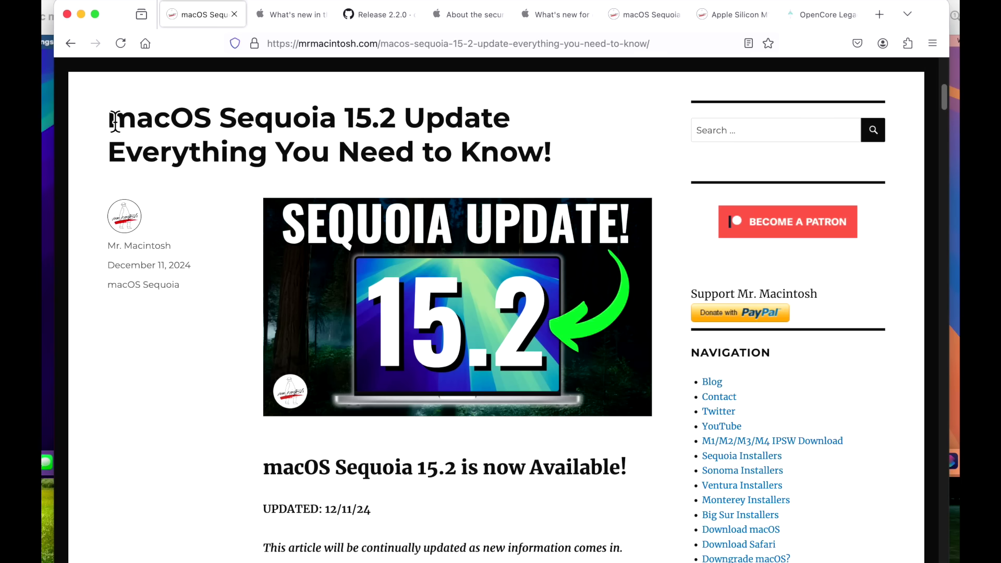
Highlight the macOS Sequoia 15.2 Update title, then check Apple's What's new page and the OpenCore release tab.
left_click_drag(109, 118, 543, 127)
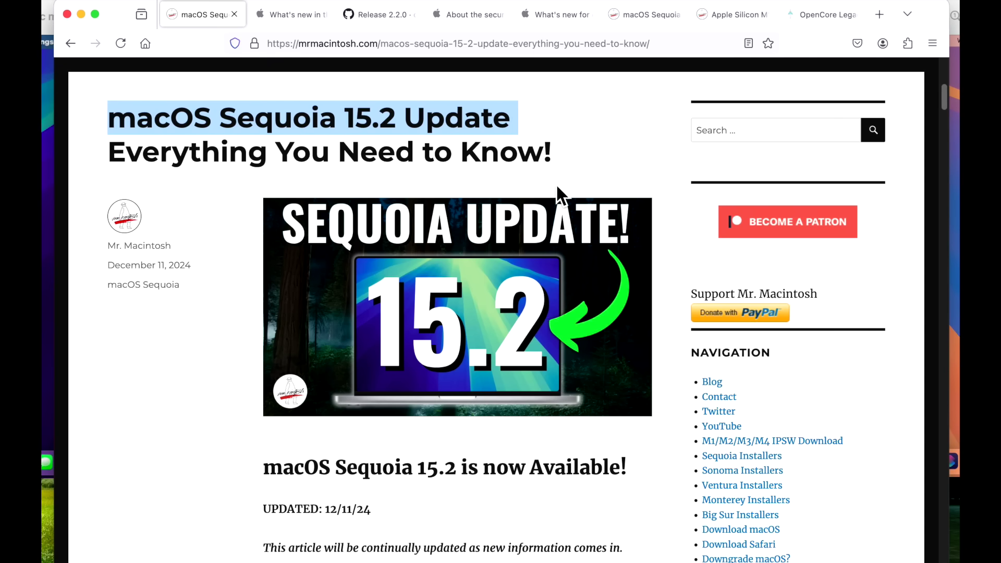
left_click(304, 16)
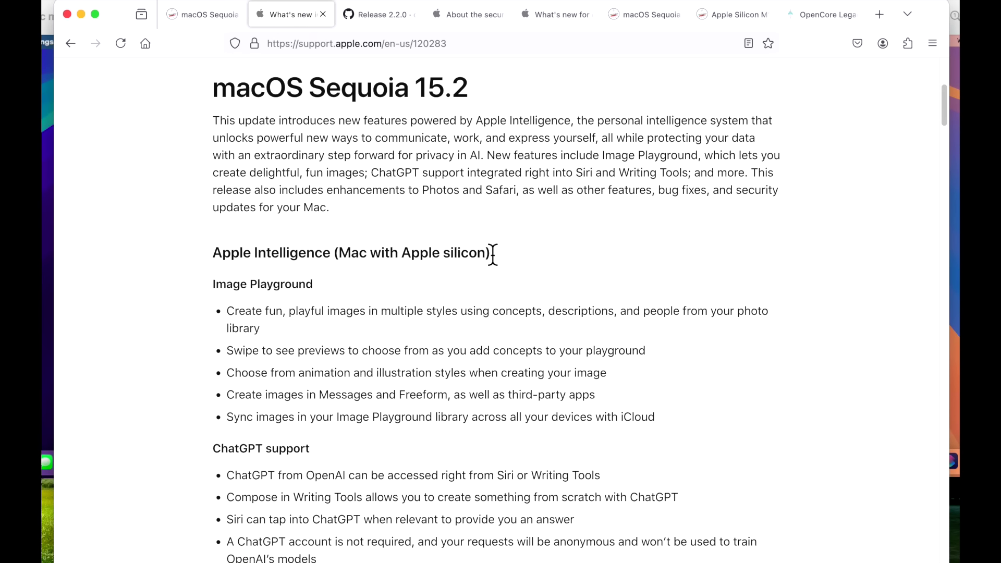
key("ctrl+Tab")
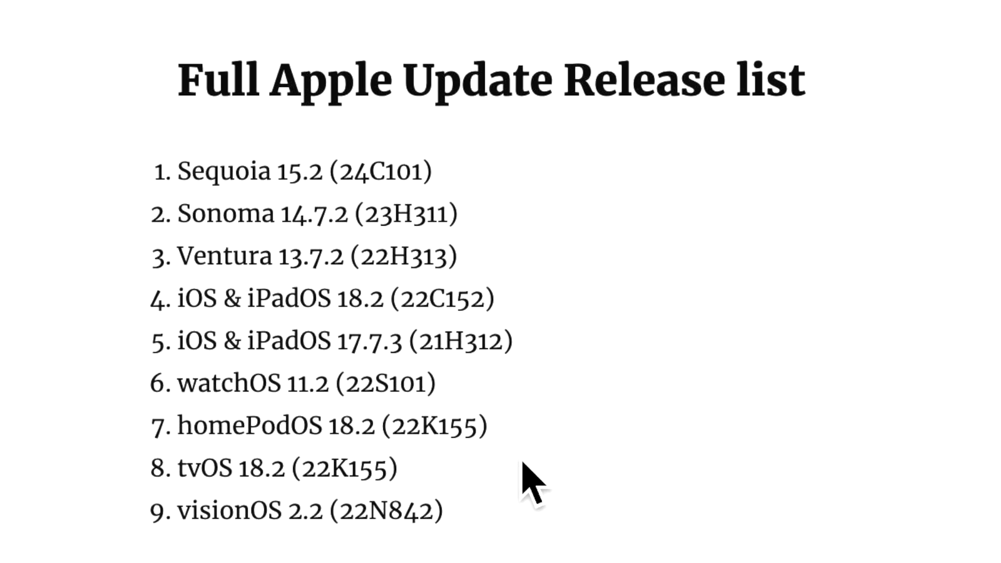
left_click_drag(459, 213, 181, 211)
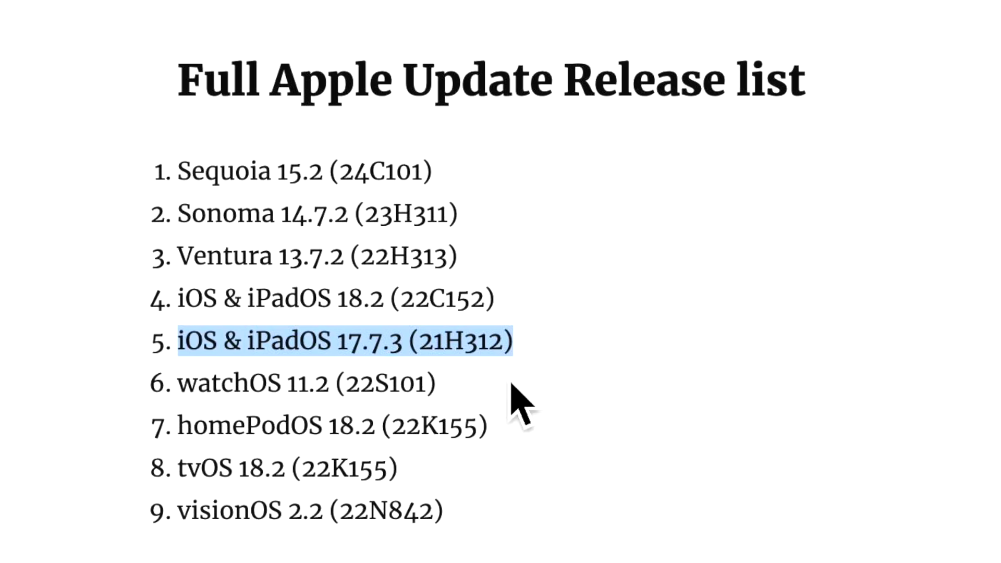
left_click_drag(512, 402, 181, 395)
left_click_drag(542, 443, 180, 444)
left_click_drag(424, 476, 186, 484)
left_click_drag(478, 509, 185, 527)
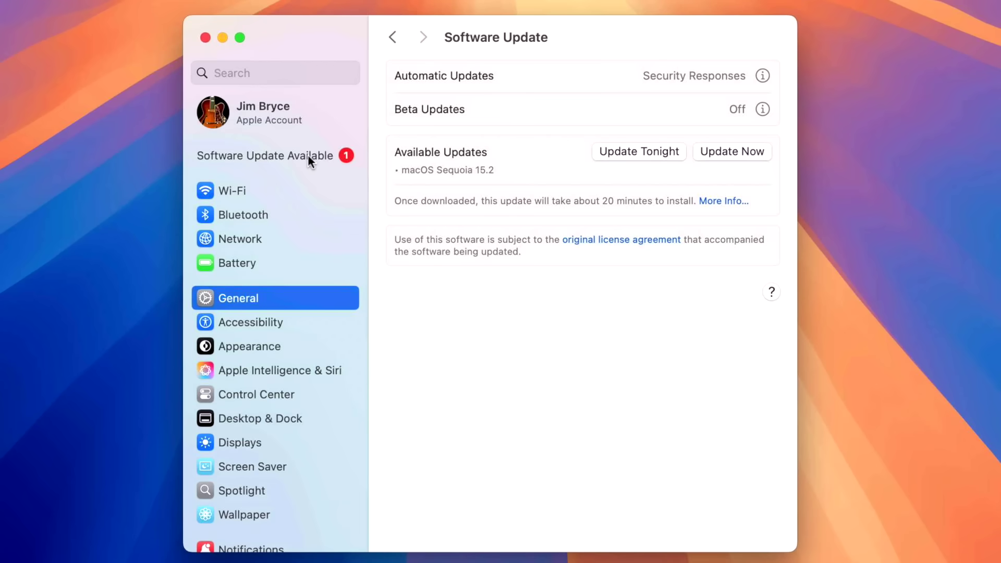
Start the macOS Sequoia 15.2 update after viewing its notes, accepting the license and entering the admin password.
left_click(309, 156)
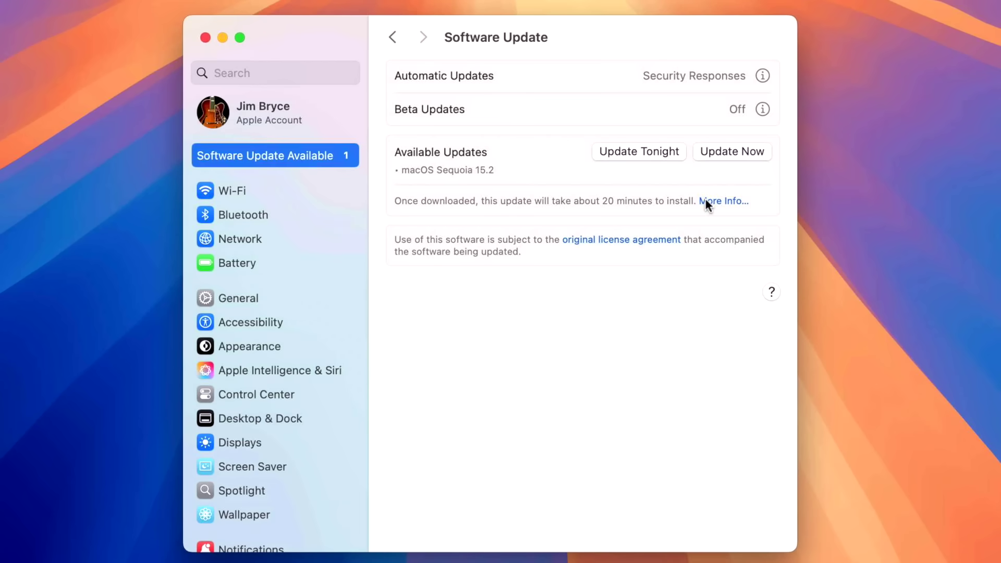
left_click(732, 203)
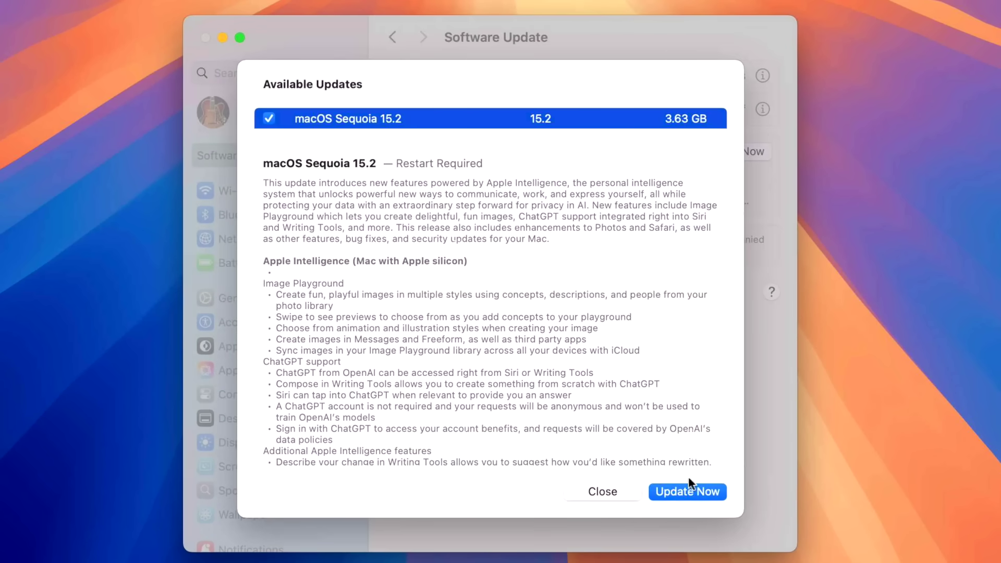
left_click(681, 493)
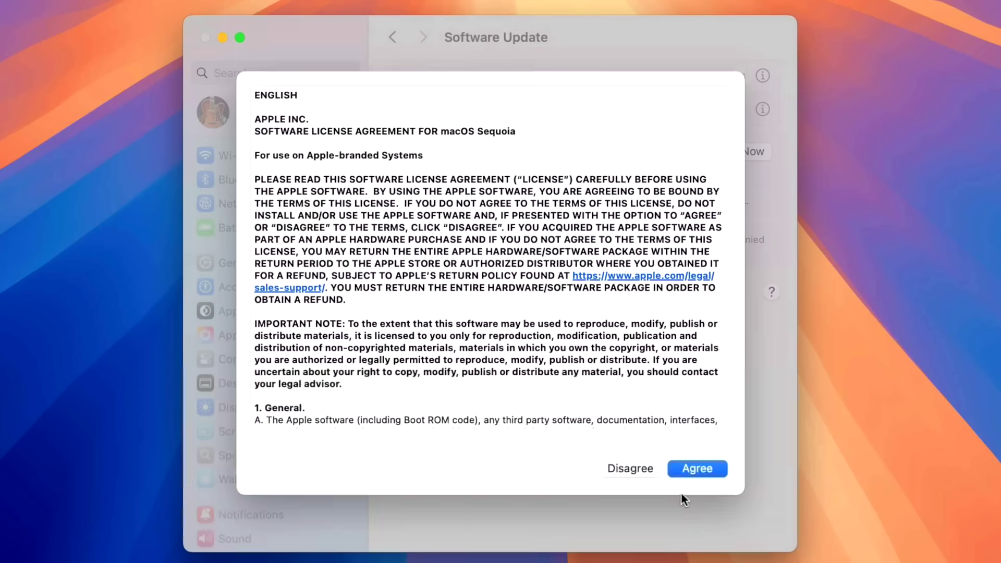
left_click(672, 472)
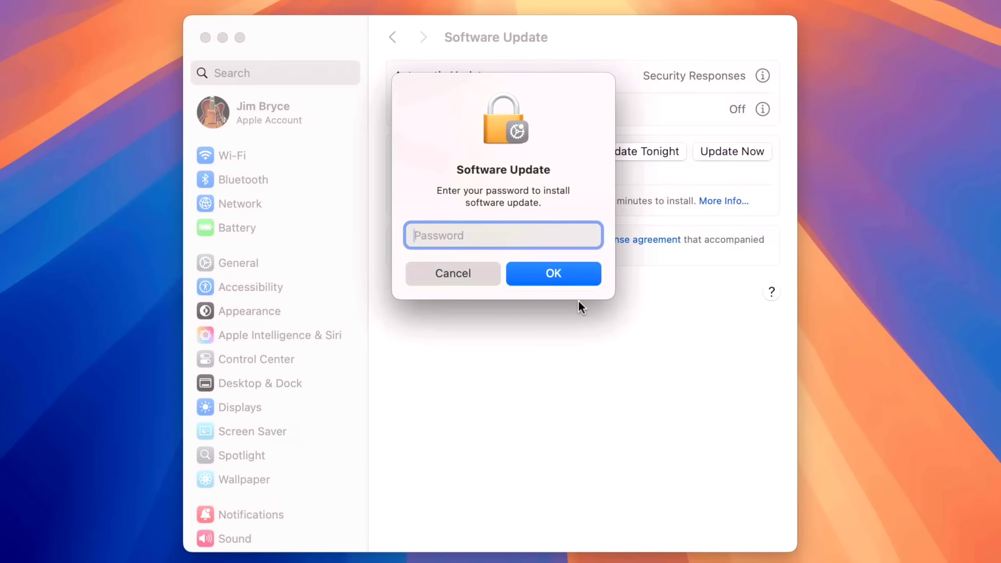
type("•••••")
key("Return")
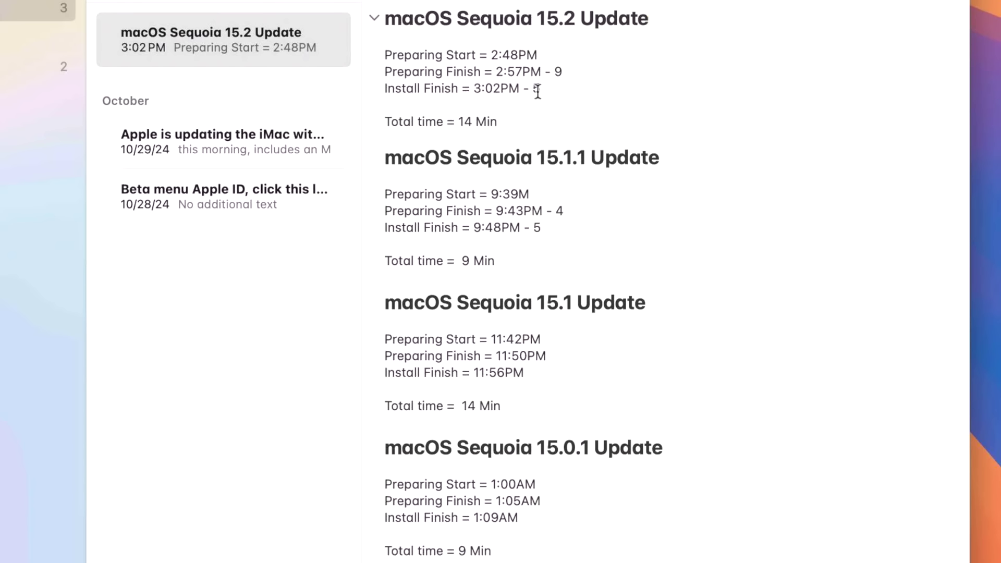
Review the preparing and install times logged in the macOS Sequoia 15.2 Update note.
mouse_move(573, 75)
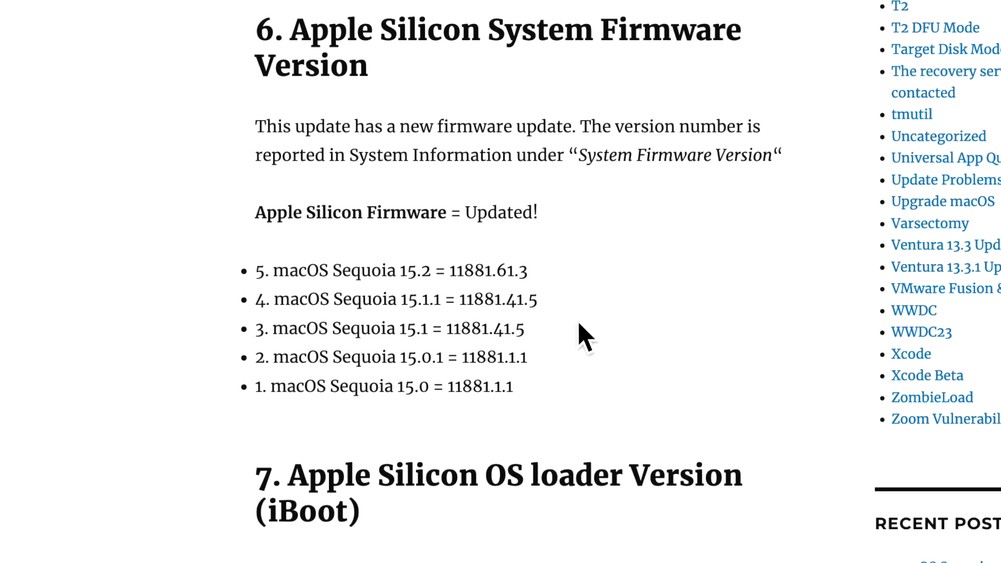
Scroll through the Sequoia 15.2 firmware, iBoot and BridgeOS sections of the article.
scroll(580, 338, "down", 6)
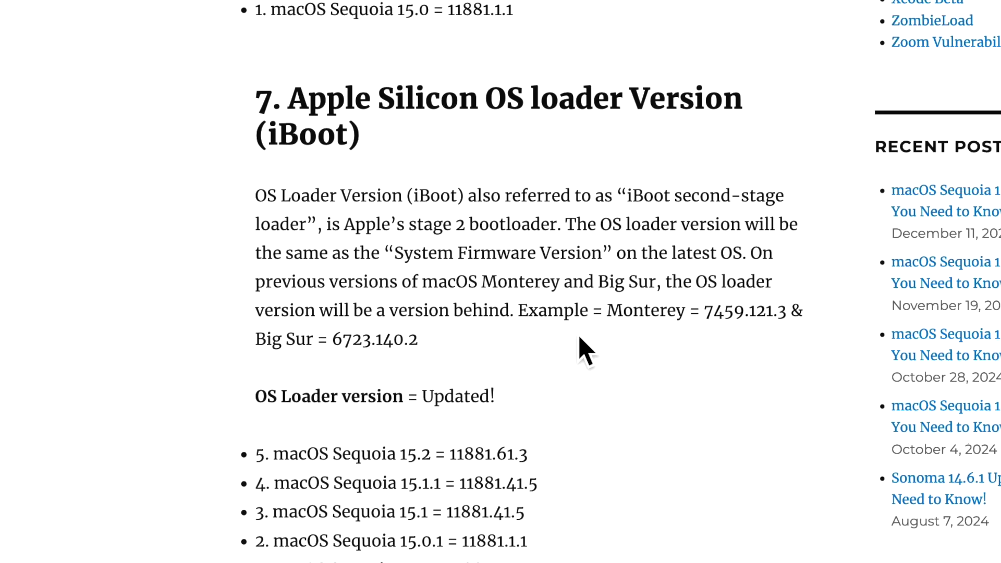
scroll(581, 346, "down", 9)
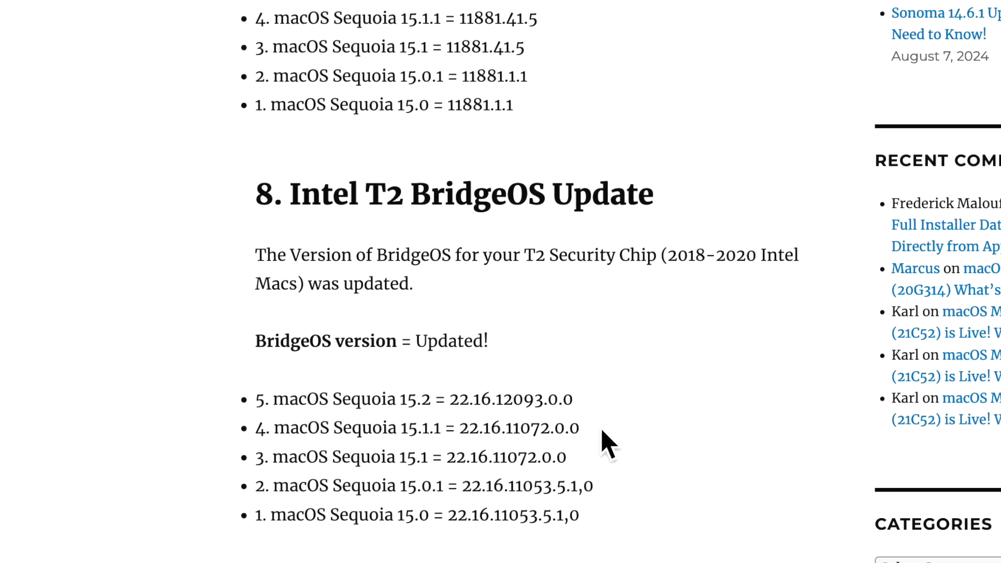
scroll(599, 443, "down", 5)
scroll(665, 452, "down", 2)
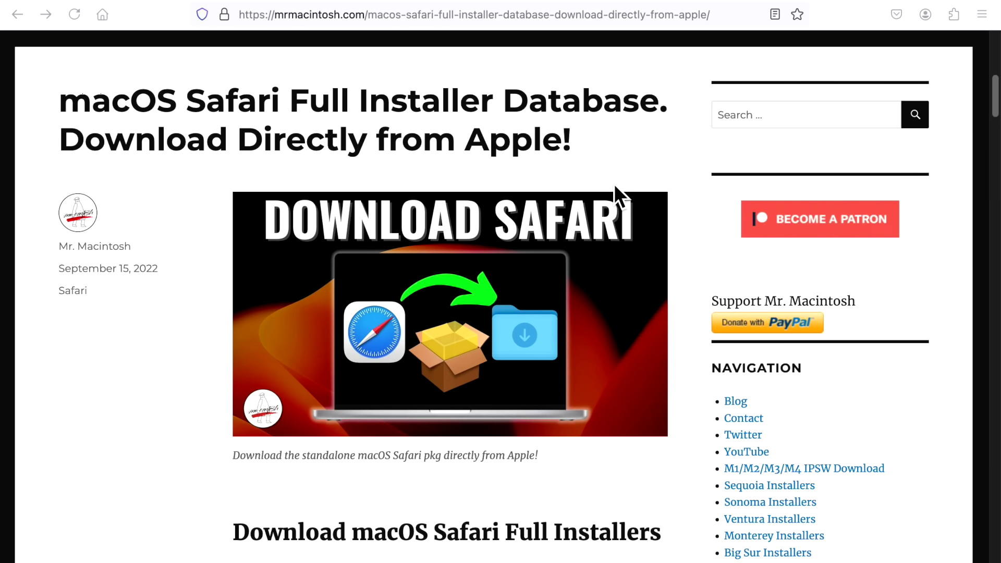
Scroll to the Sonoma Safari installer table, then down Apple's release notes to Apple Intelligence.
scroll(615, 185, "down", 10)
scroll(616, 187, "down", 7)
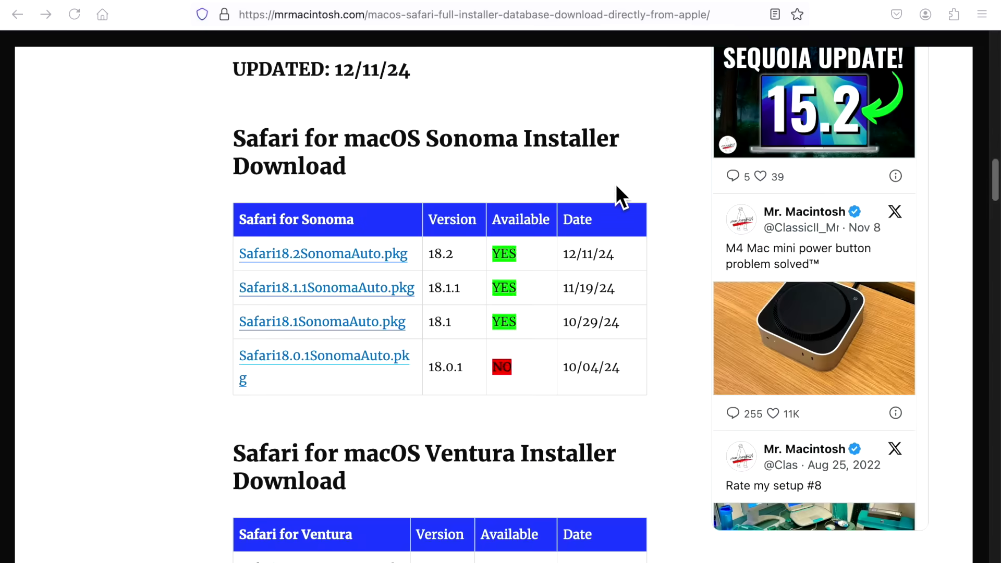
scroll(349, 274, "down", 1)
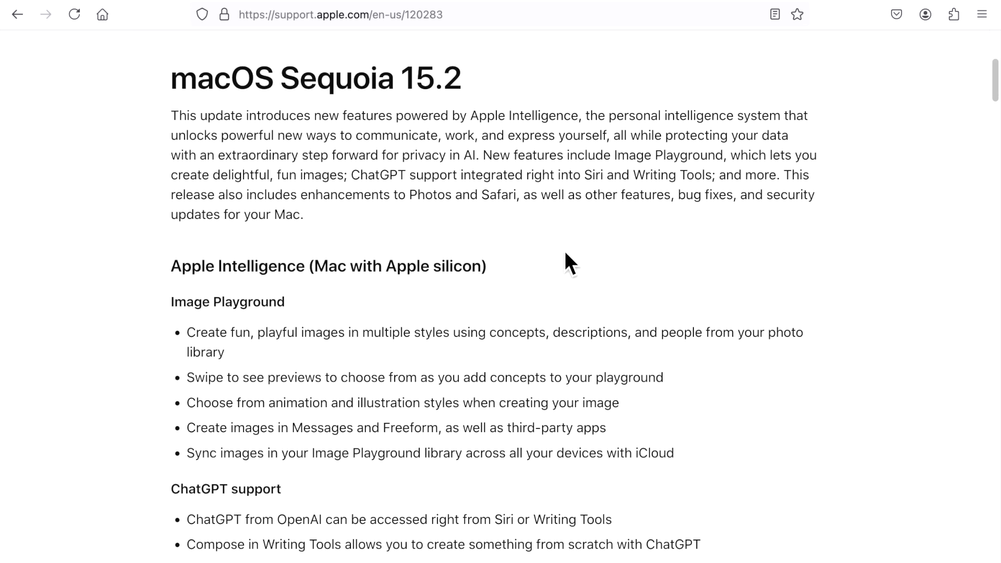
scroll(609, 291, "down", 3)
scroll(563, 417, "down", 3)
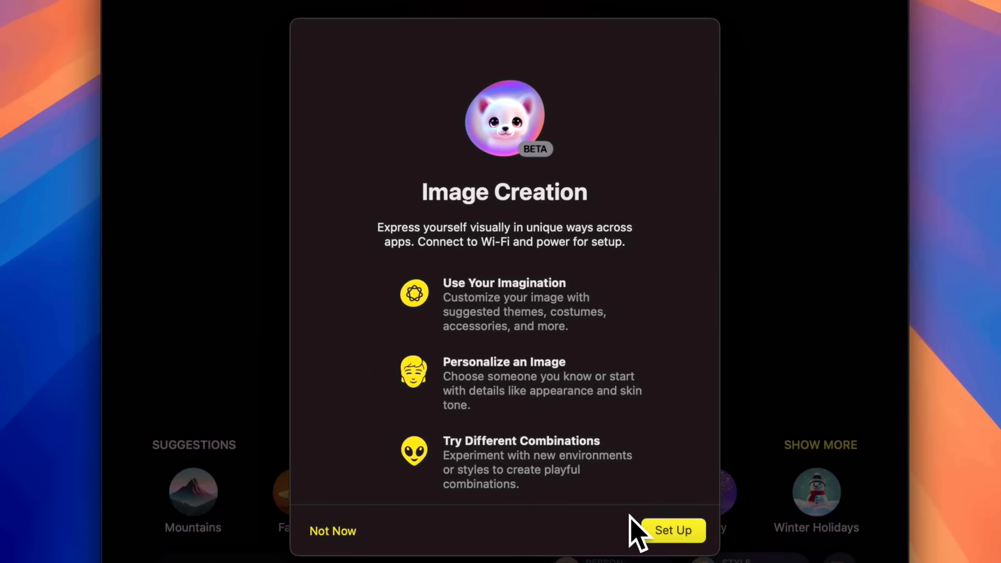
Begin Image Creation setup in Image Playground and dismiss the notice, closing the app.
left_click(683, 532)
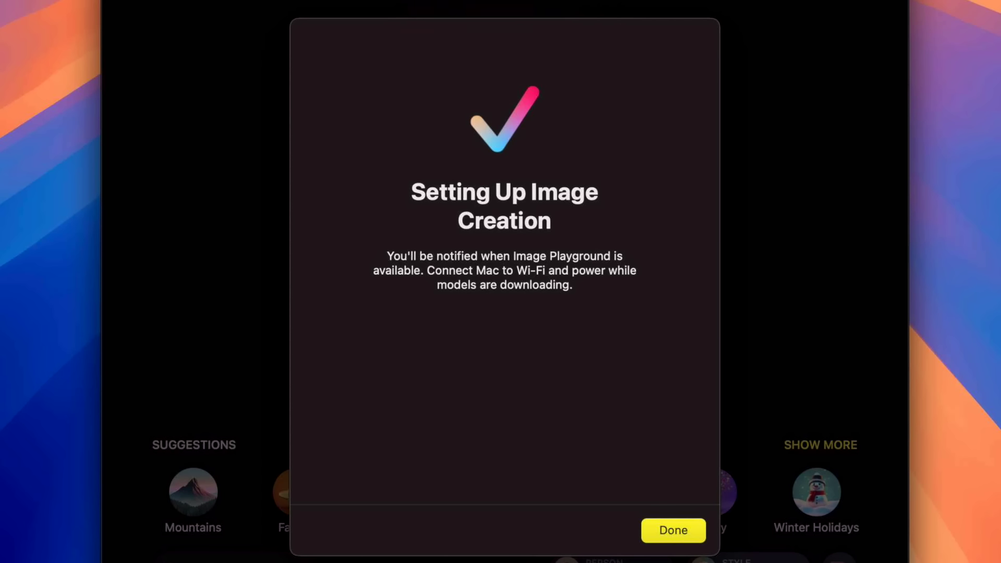
left_click(673, 530)
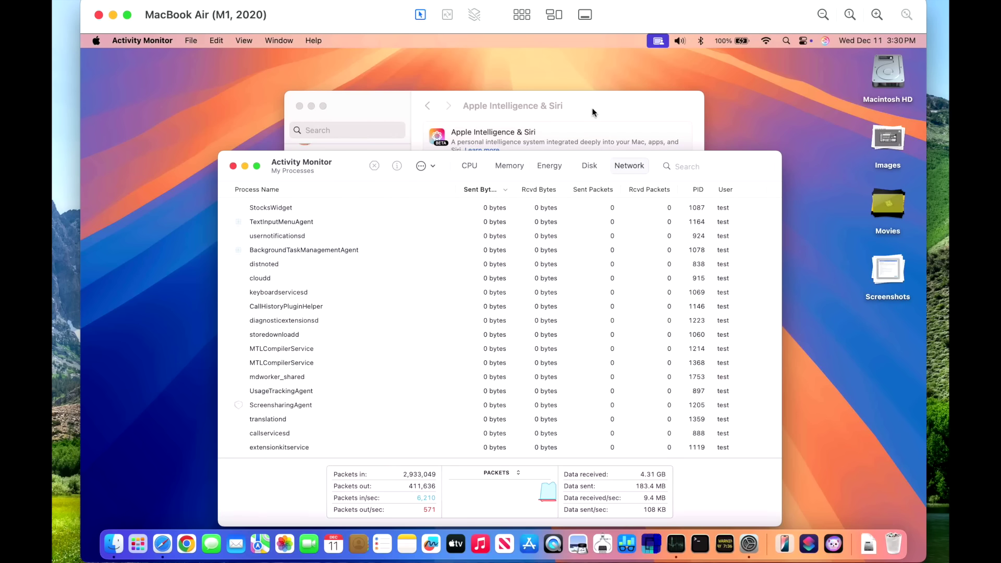
Move the Apple Intelligence & Siri window, alternate with Activity Monitor during the download, then open Macintosh HD.
left_click(591, 97)
left_click_drag(591, 97, 604, 64)
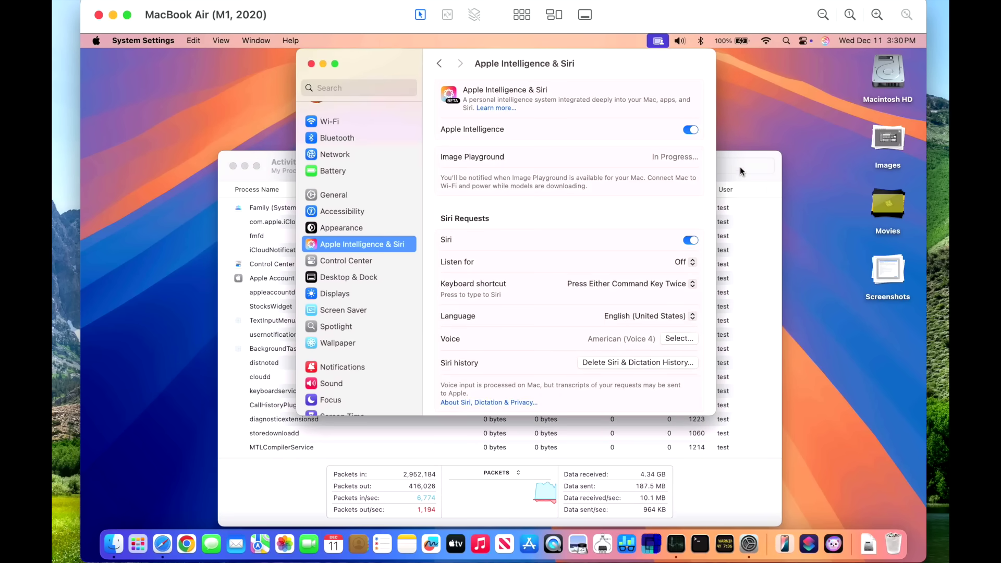
left_click(730, 156)
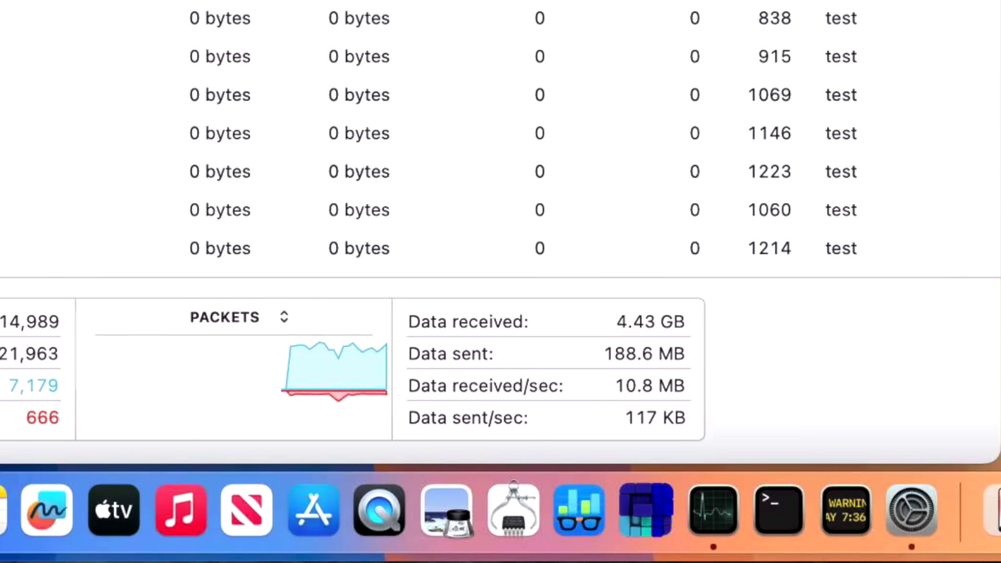
key("super+Tab")
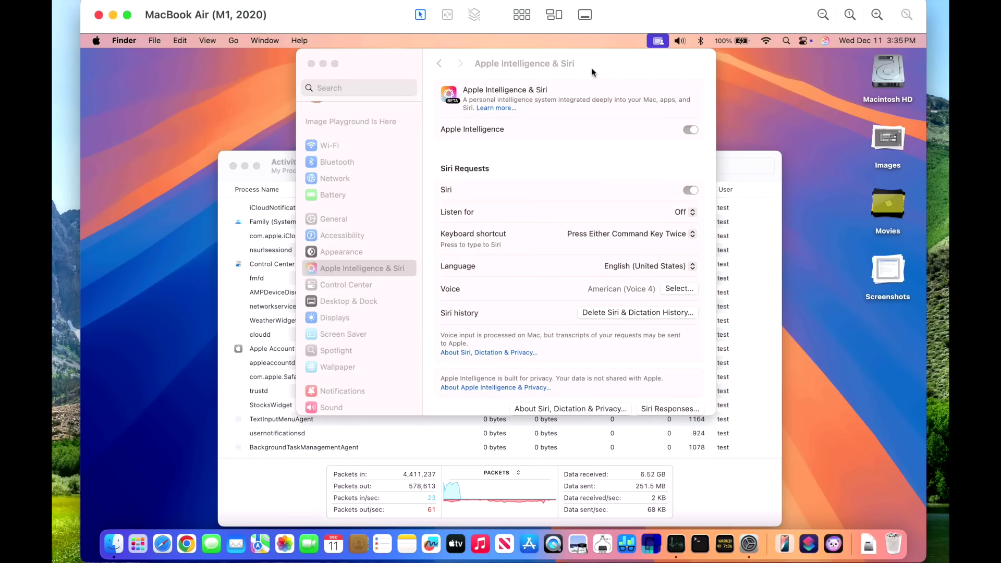
left_click(591, 67)
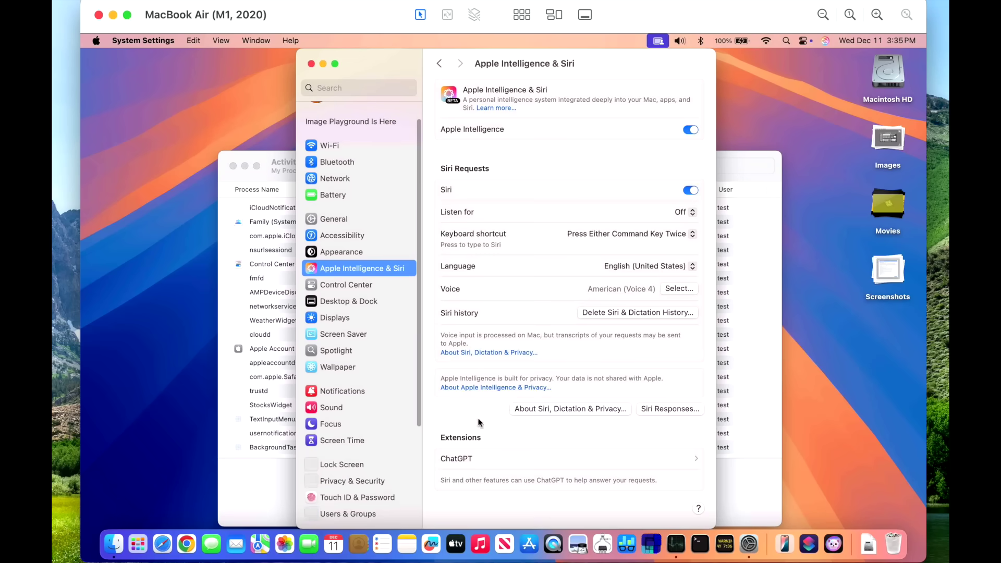
left_click(757, 467)
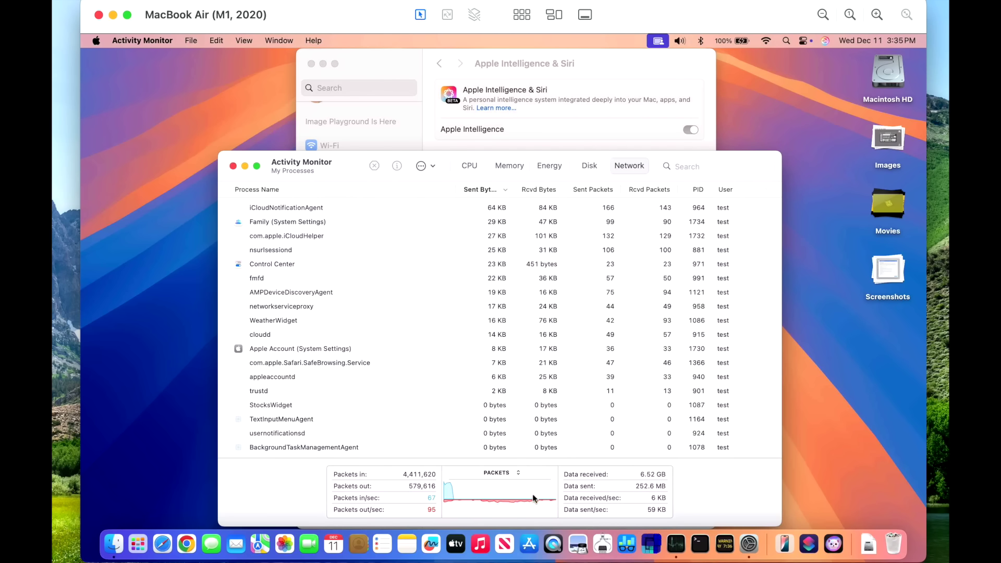
left_click(621, 86)
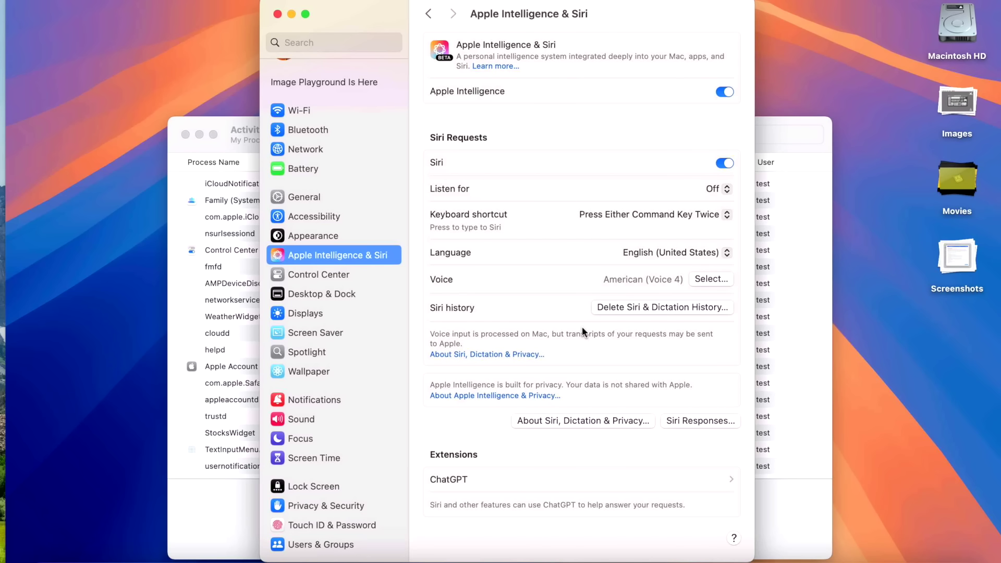
double_click(942, 39)
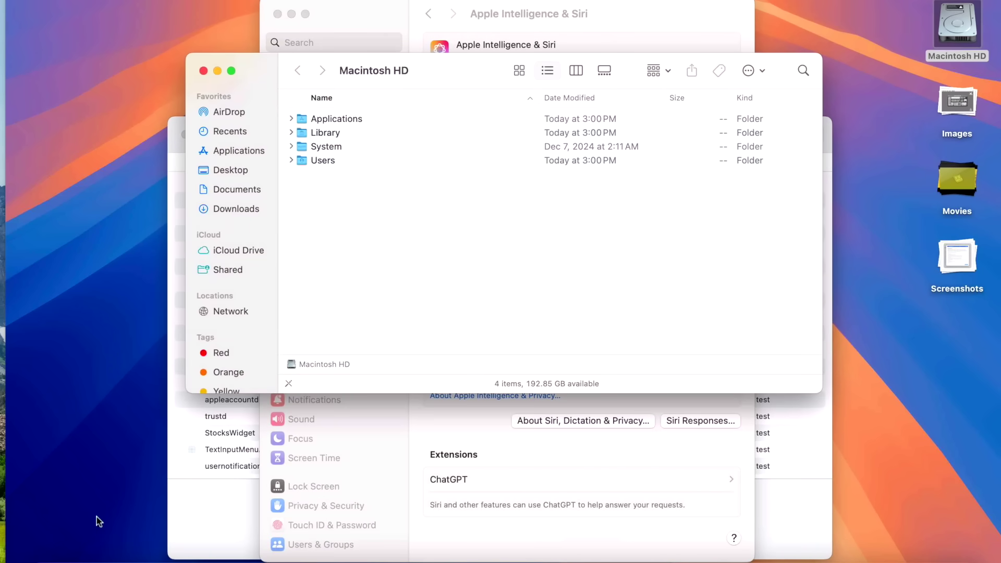
Launch Image Playground from the Applications folder on Macintosh HD.
double_click(330, 119)
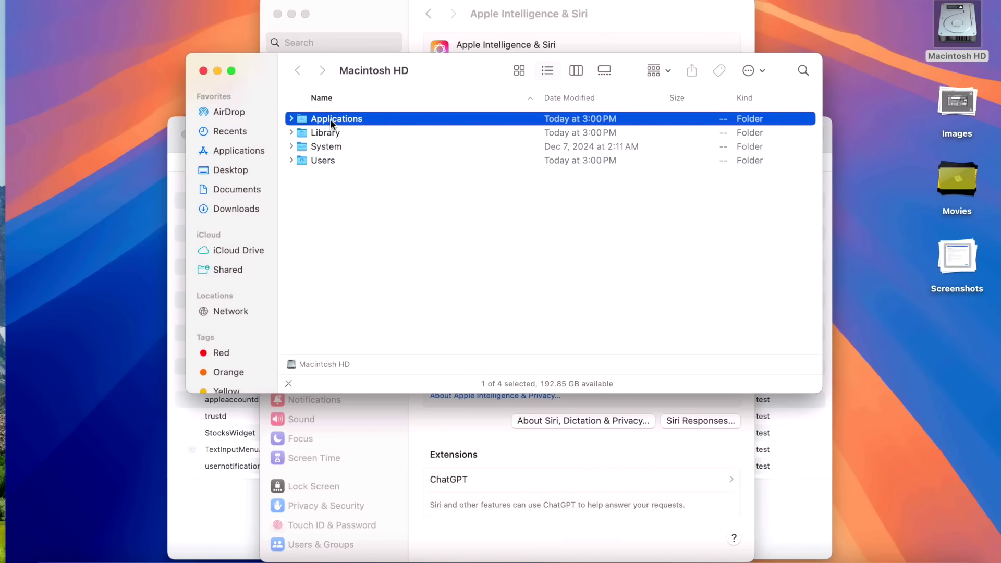
scroll(389, 313, "down", 2)
left_click(388, 313)
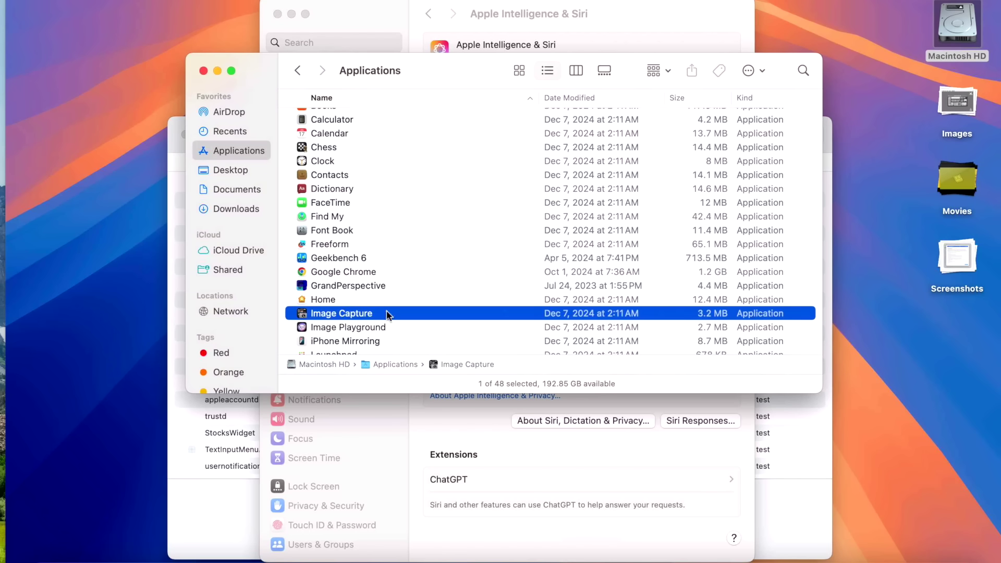
double_click(377, 329)
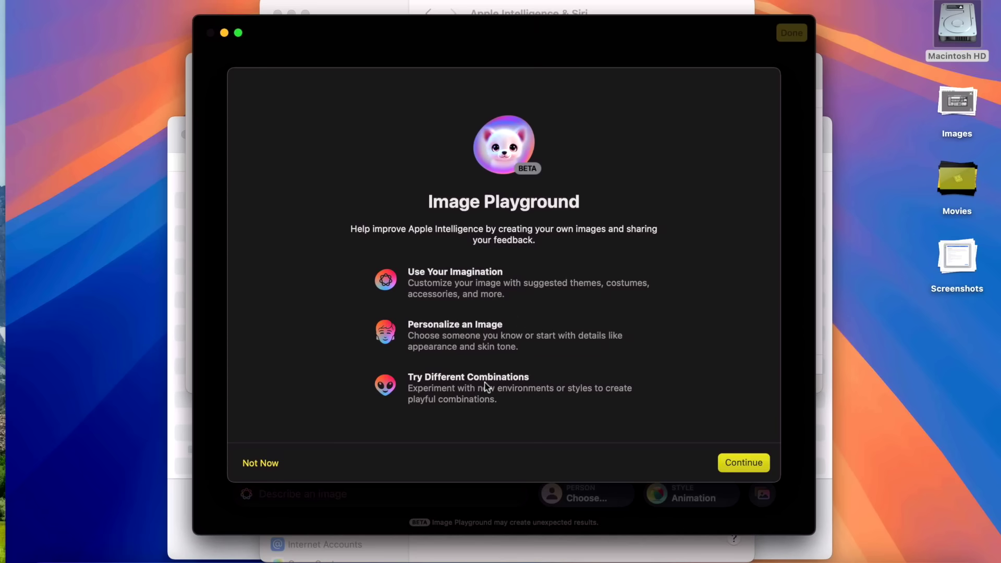
Generate and keep an animation image combining the Stadium suggestion with the Volcano place.
left_click(744, 463)
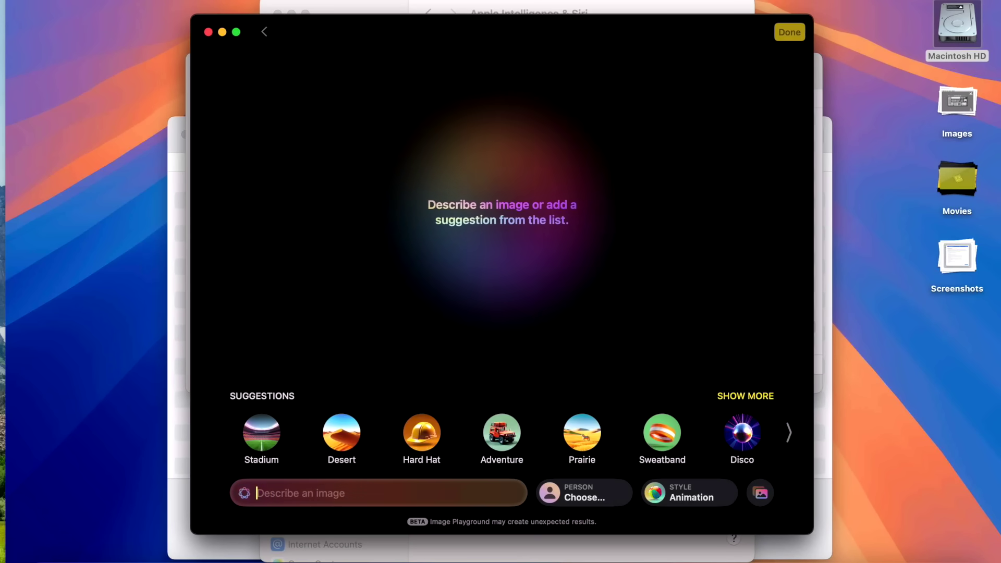
left_click(263, 436)
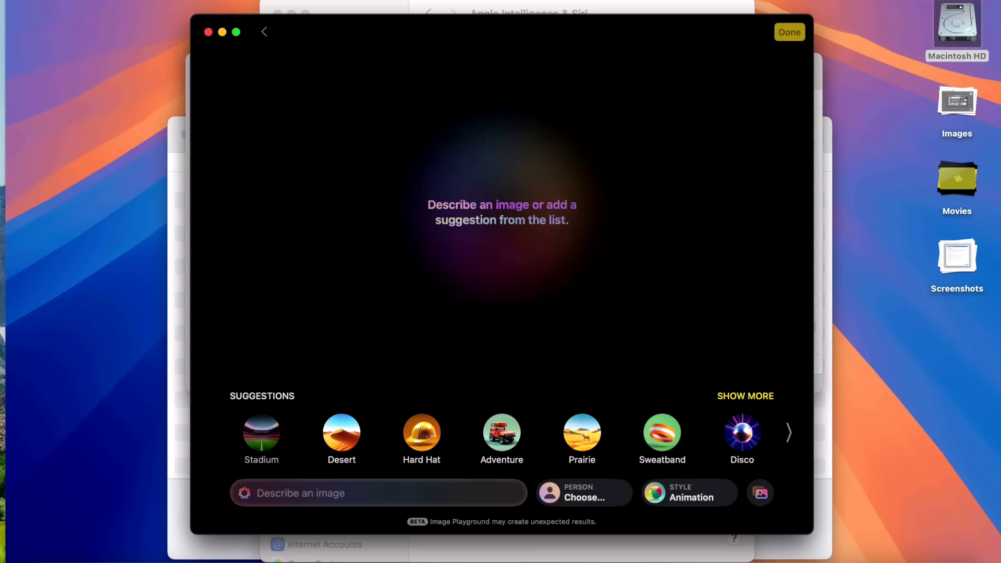
left_click(788, 432)
left_click(790, 433)
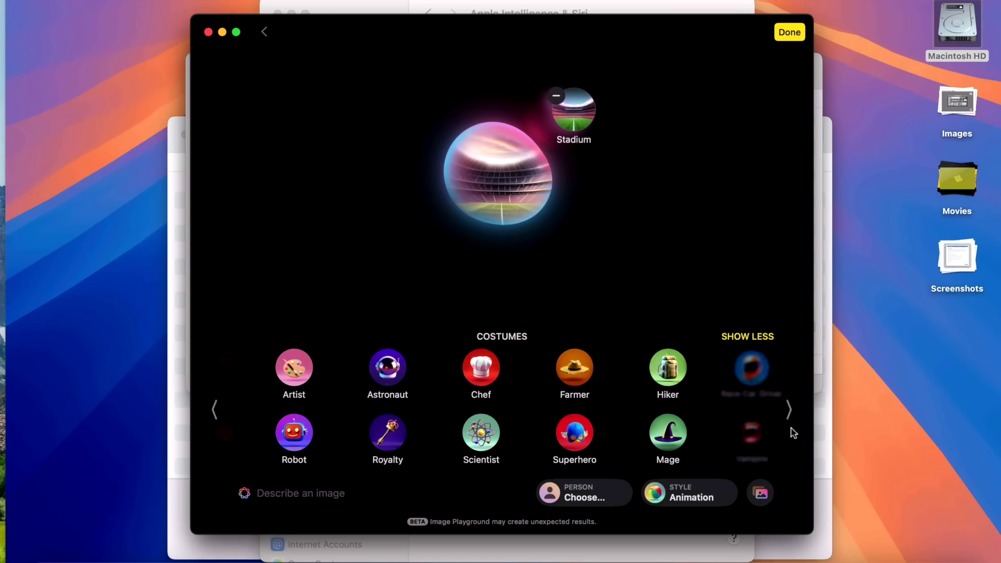
scroll(729, 425, "right", 3)
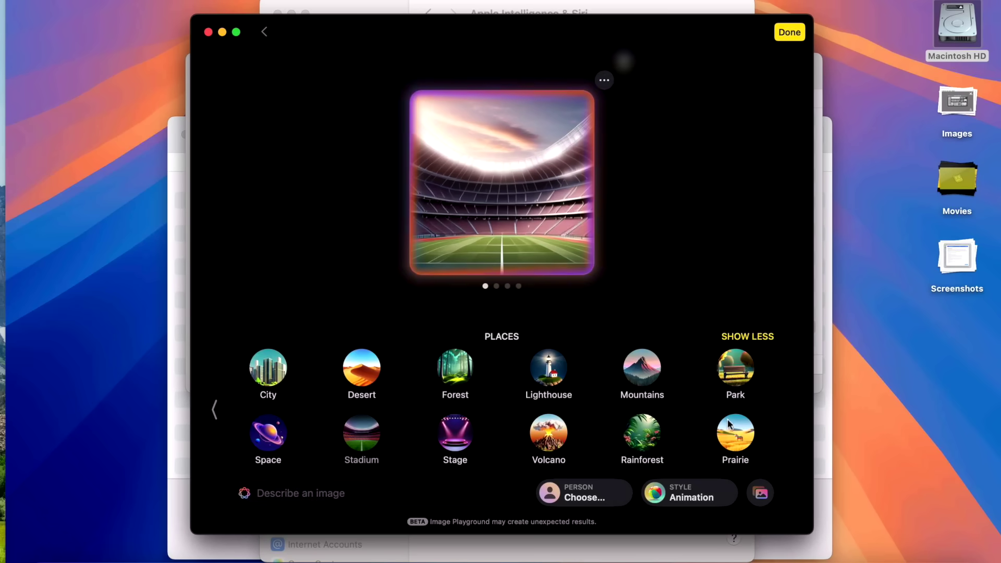
left_click(561, 447)
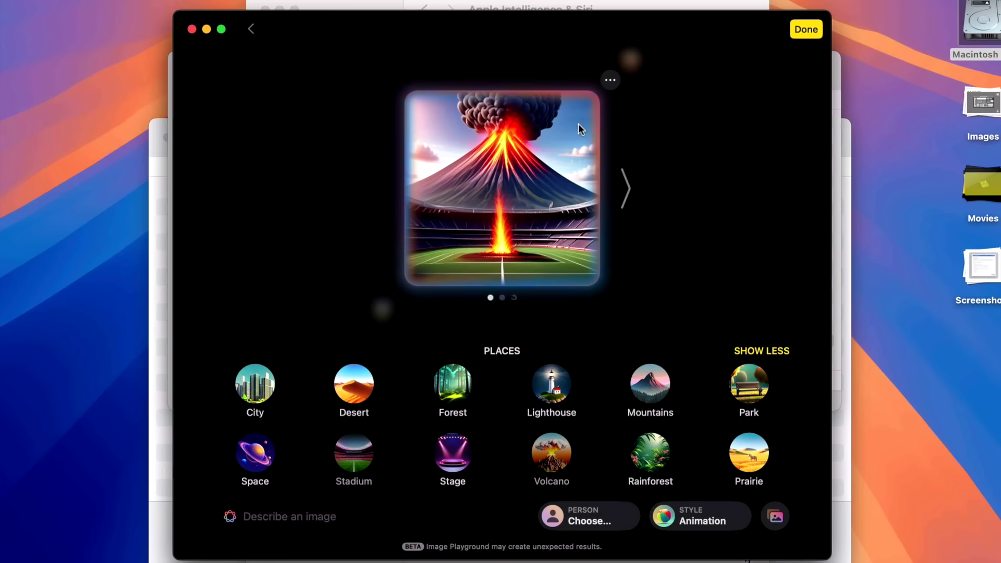
left_click(815, 35)
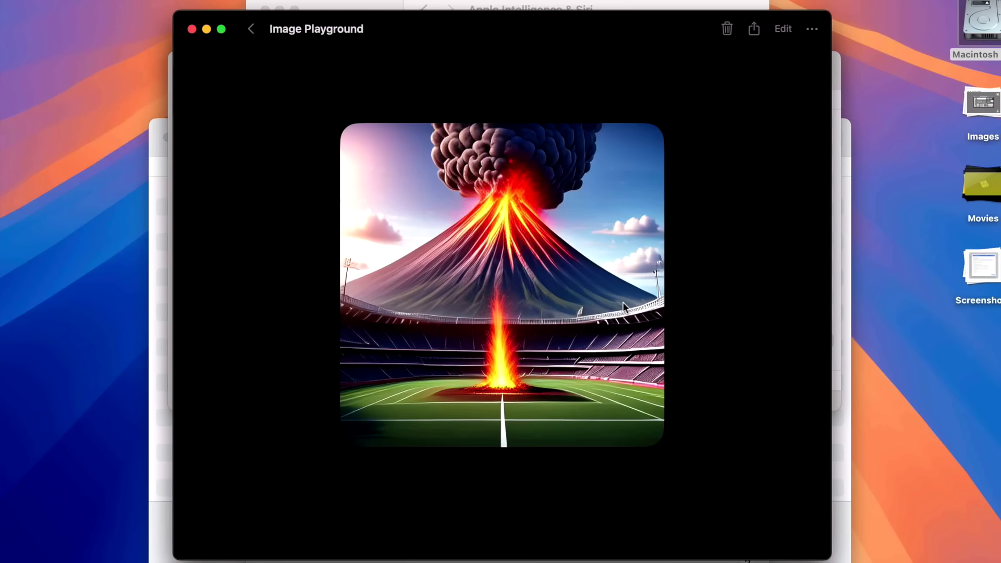
left_click(253, 29)
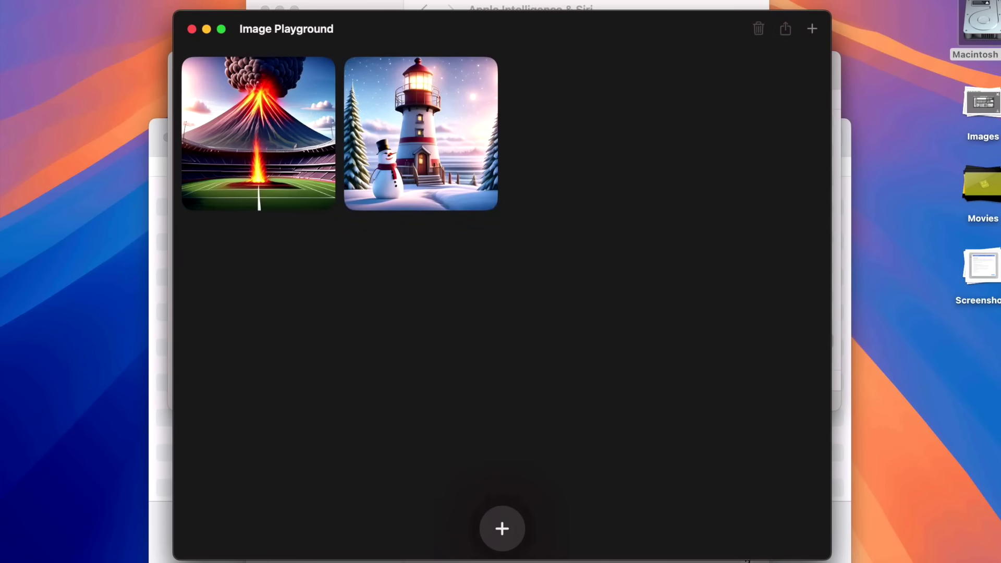
Start a new image and put the cursor in the empty 'Describe an image' field.
left_click(511, 516)
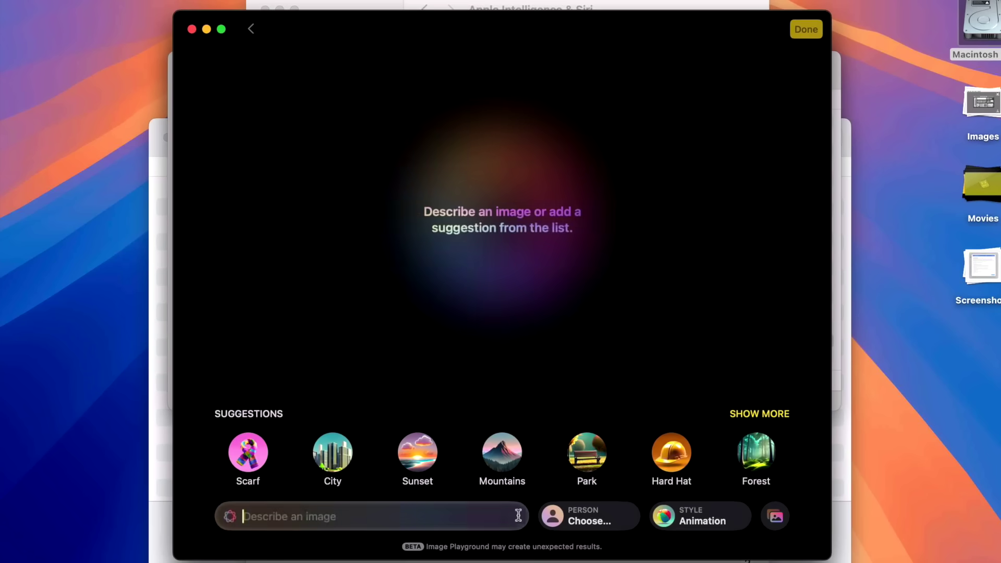
left_click(270, 517)
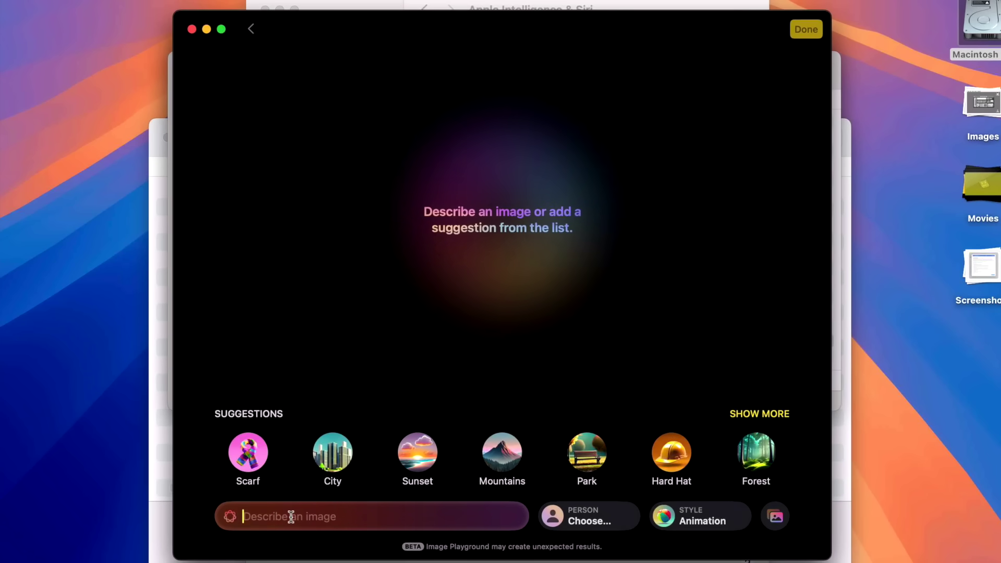
Generate and keep a 'Boat in a creek' image, check its sharing options, and return to the library.
type("Boat ")
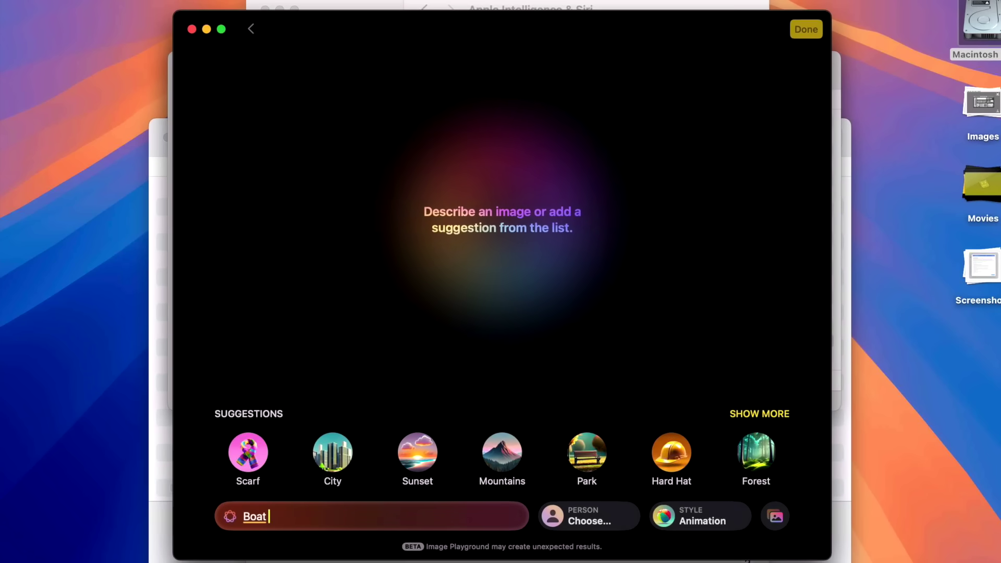
type("in a creek")
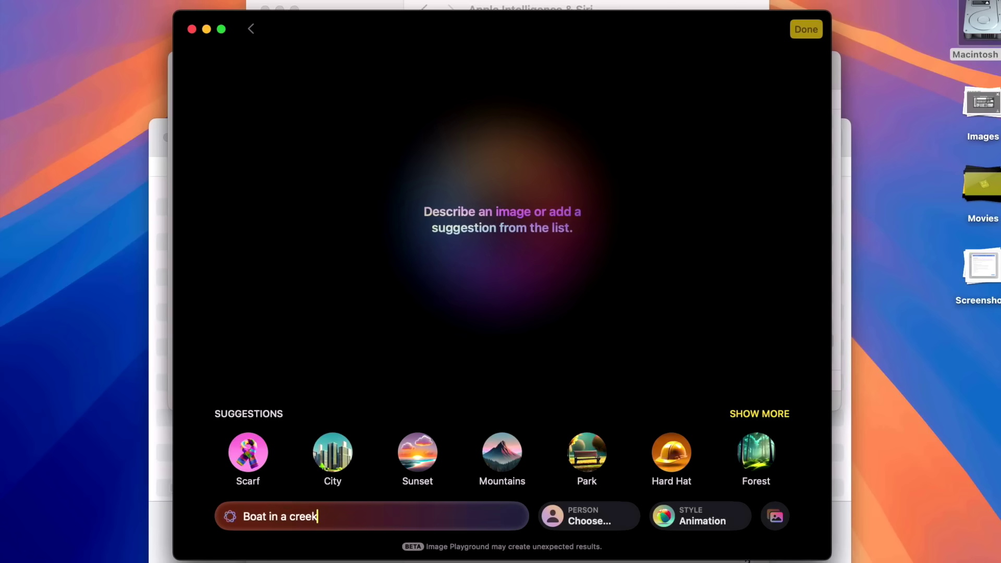
key("Return")
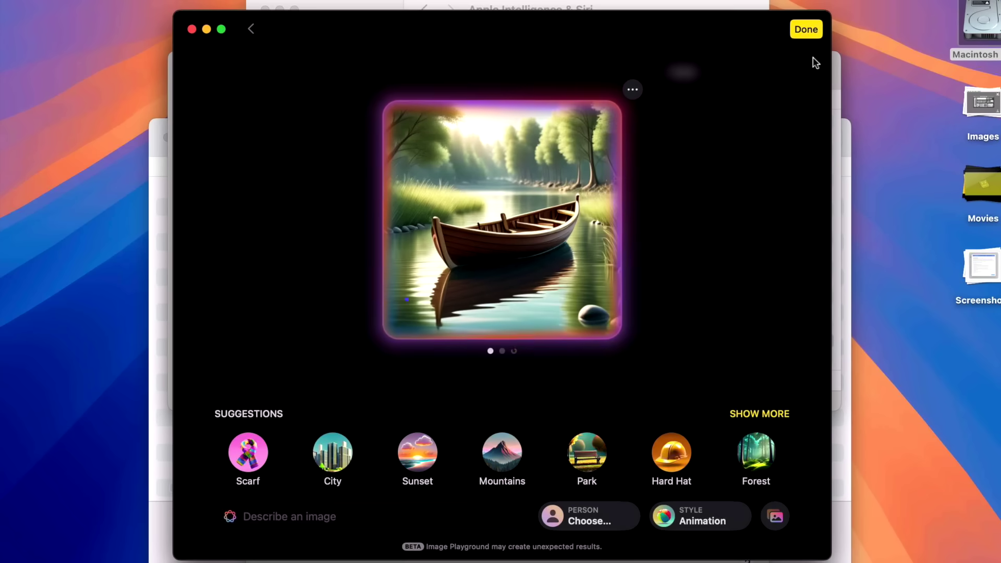
left_click(806, 36)
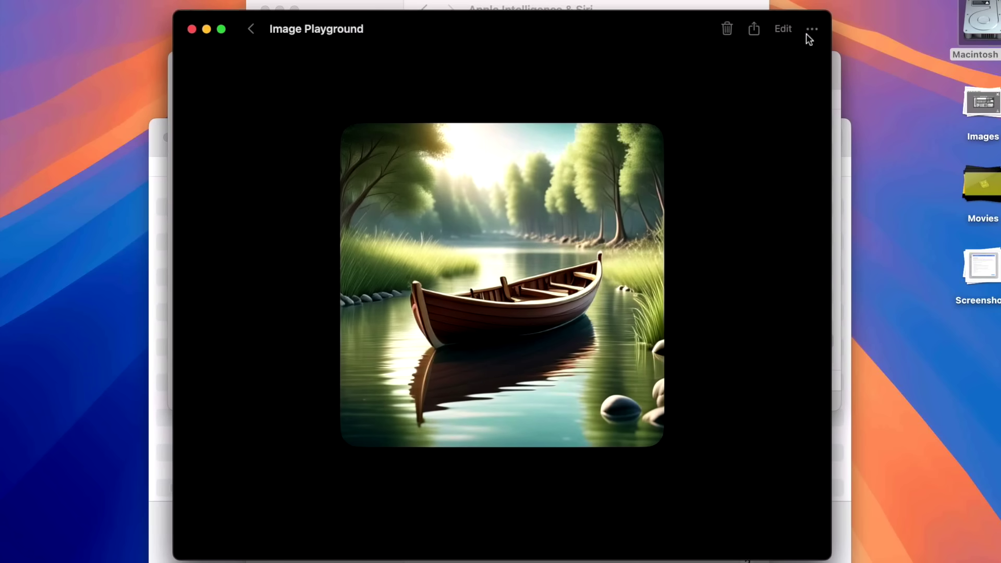
left_click(754, 30)
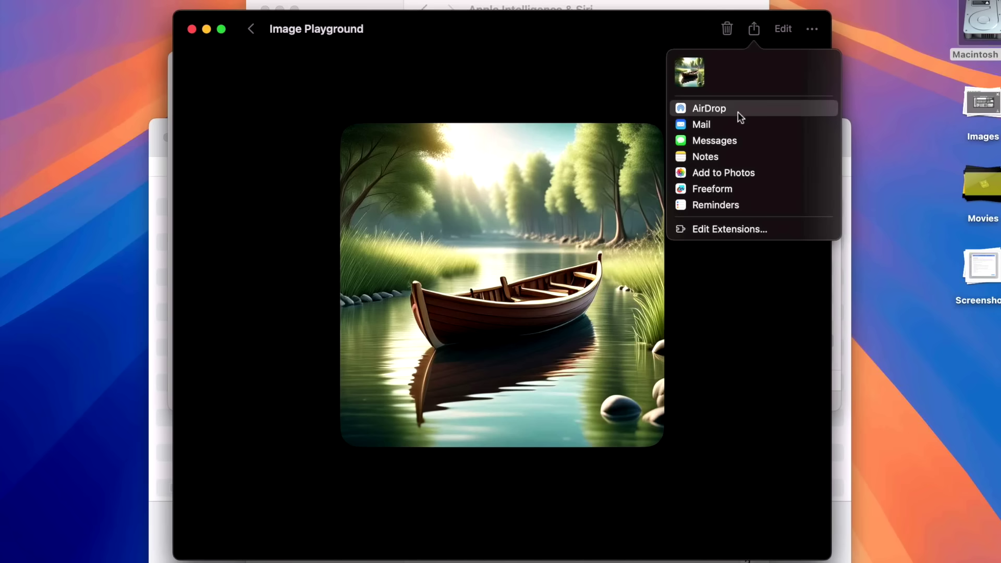
left_click(251, 29)
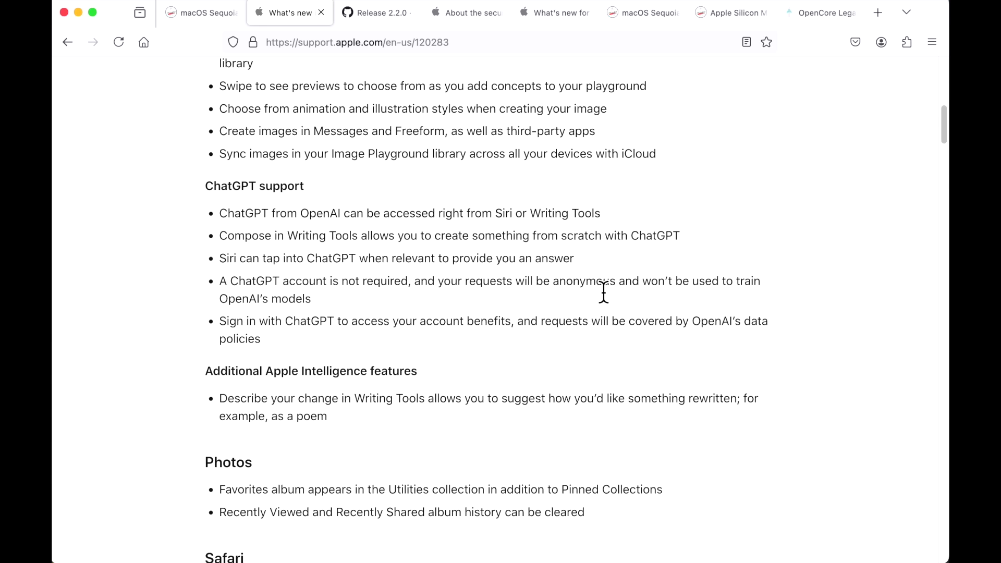
mouse_move(302, 175)
left_mouse_down()
mouse_move(214, 185)
mouse_move(320, 197)
left_mouse_up()
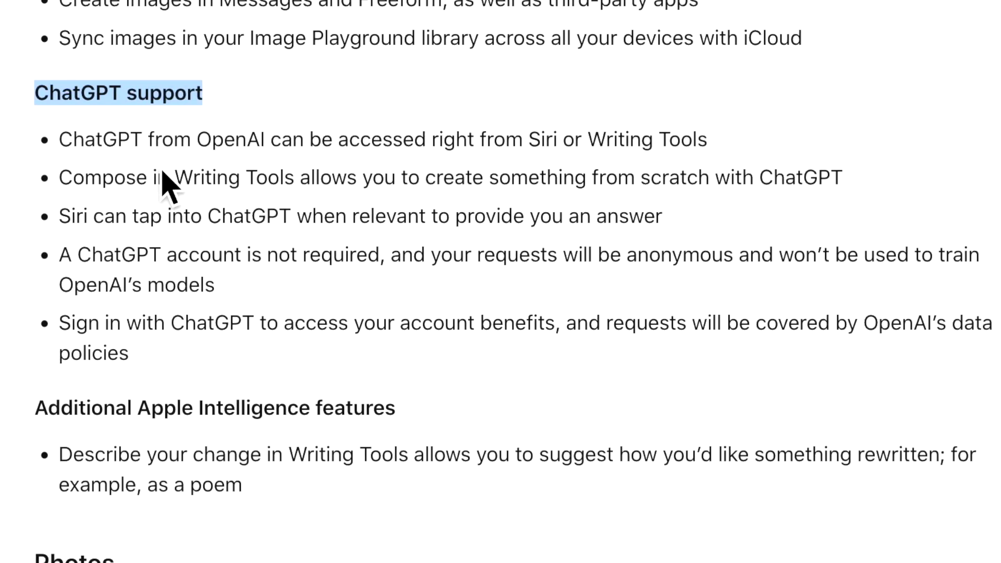
left_click_drag(155, 140, 737, 156)
left_click(105, 195)
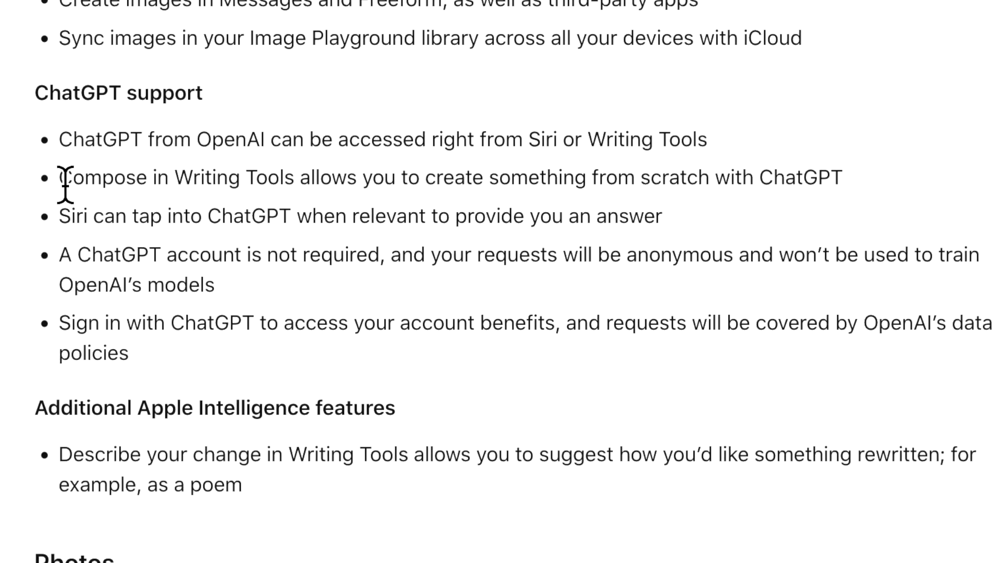
left_click_drag(65, 183, 845, 177)
left_click_drag(850, 221, 203, 218)
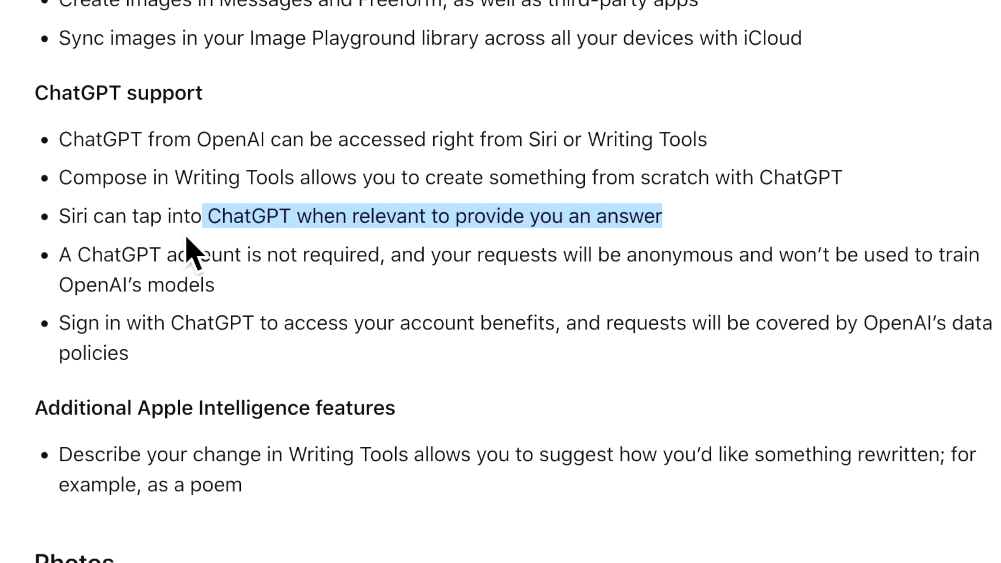
left_click(87, 224)
left_click_drag(65, 218, 678, 224)
left_click(381, 321)
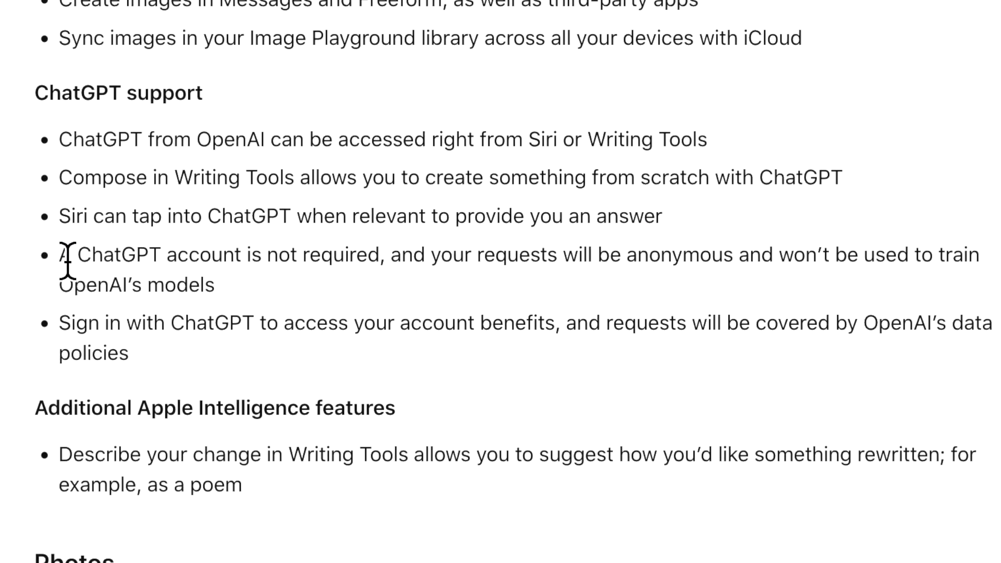
left_click_drag(63, 254, 336, 224)
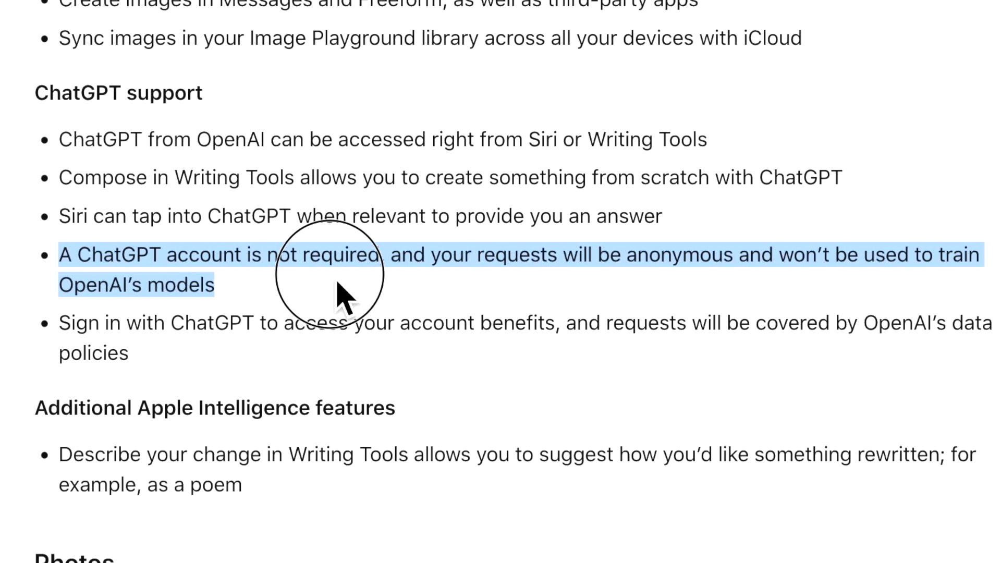
left_click(192, 364)
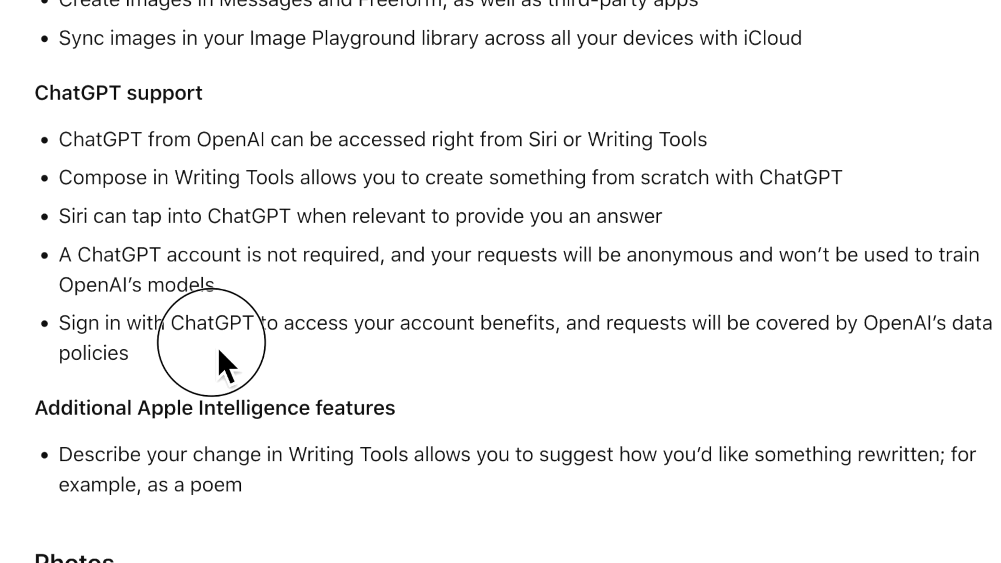
left_click_drag(60, 325, 180, 360)
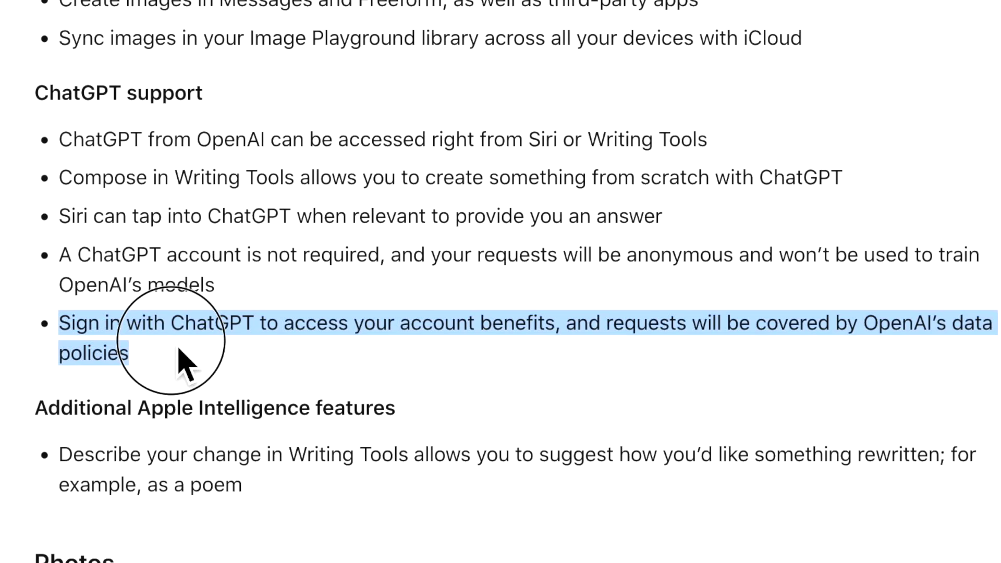
left_click(179, 349)
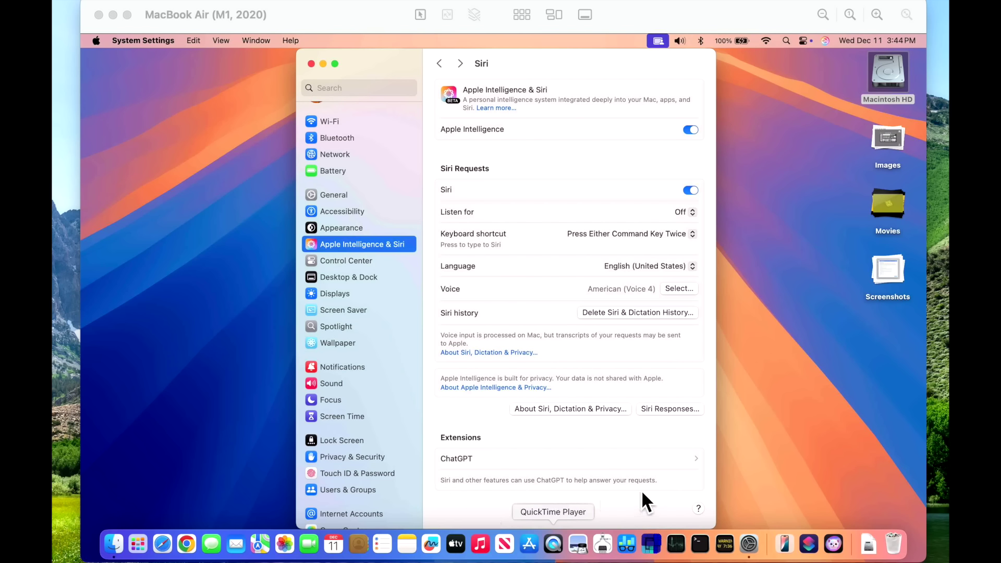
Open the ChatGPT extension settings on the mirrored Mac and start its setup.
left_click(680, 460)
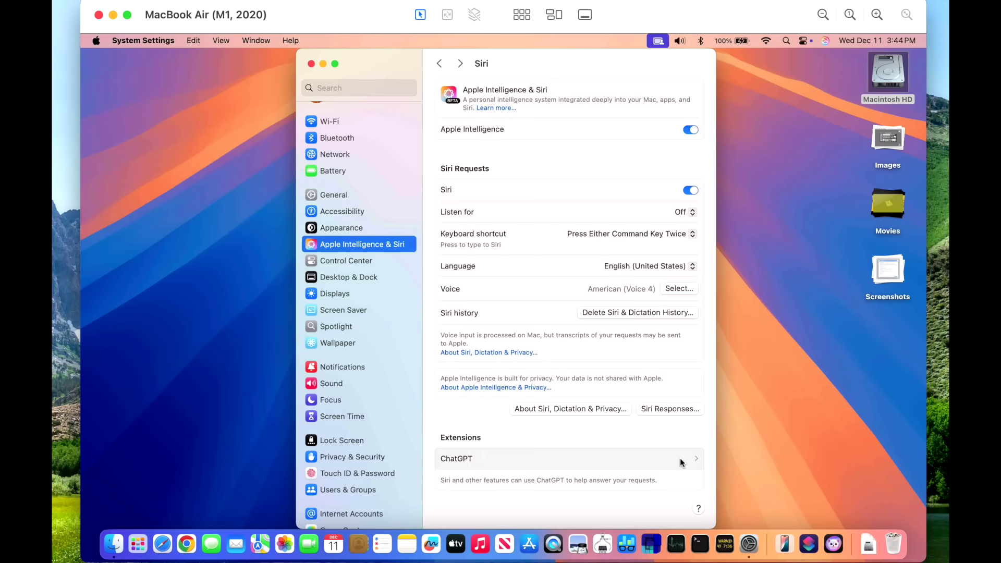
left_click(680, 460)
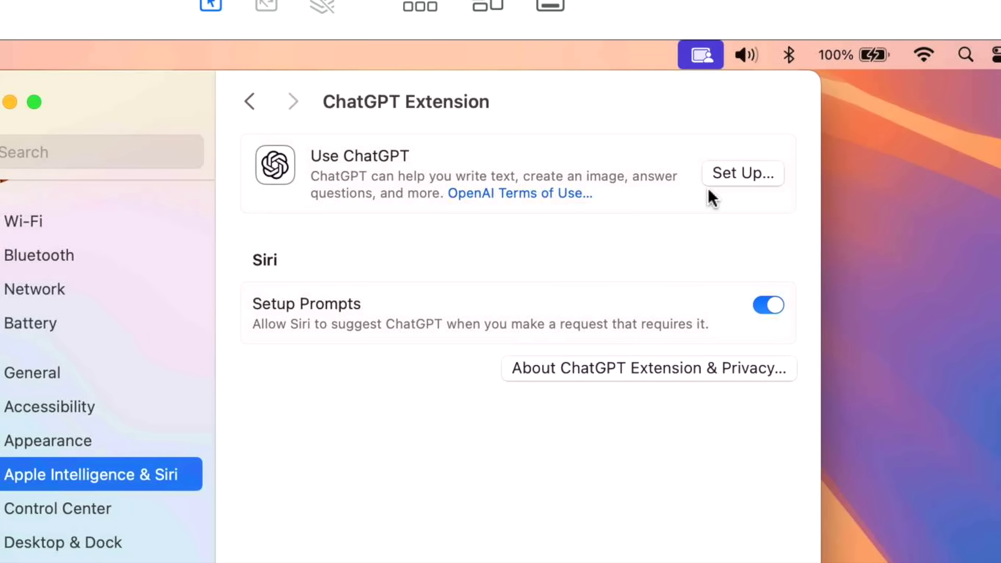
left_click(743, 174)
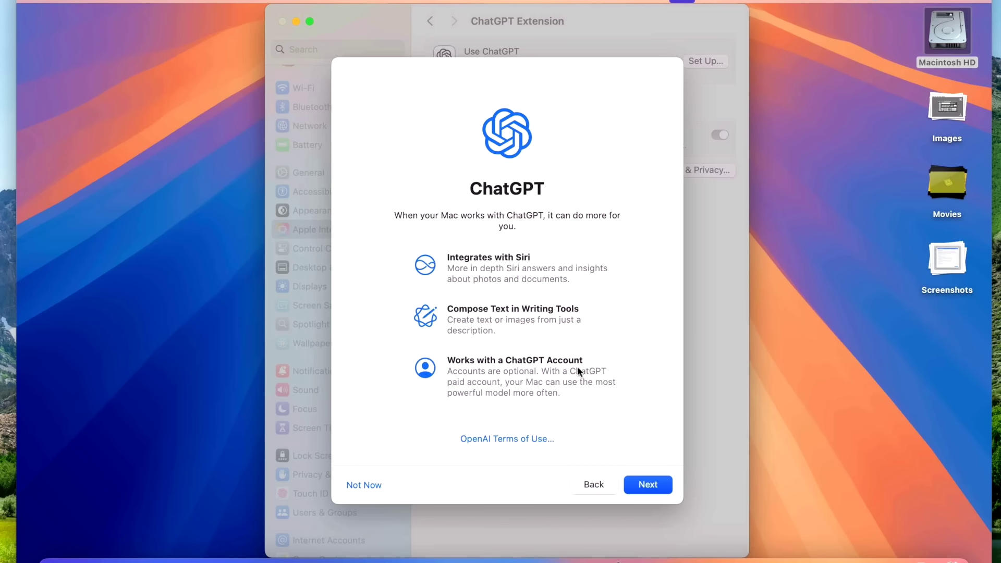
Continue to the ChatGPT privacy page and enable ChatGPT without signing in.
left_click(654, 486)
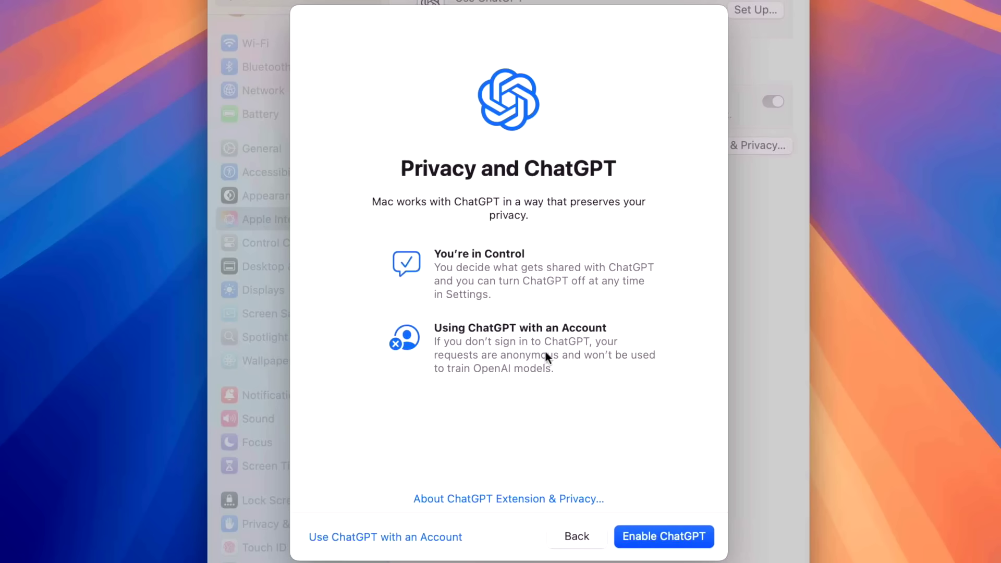
left_click(656, 535)
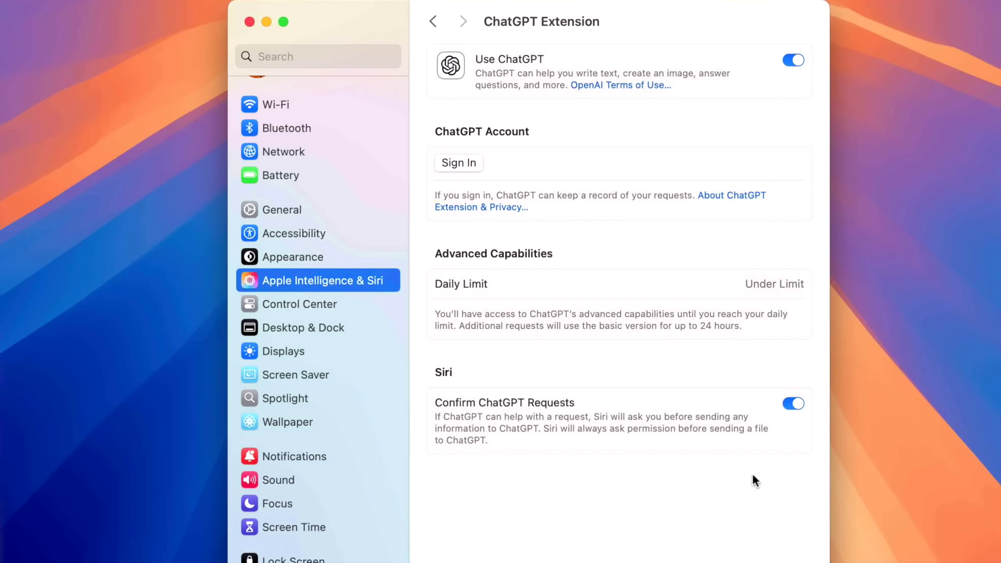
Leave System Settings for the desktop, bringing Finder to the front.
left_click(972, 99)
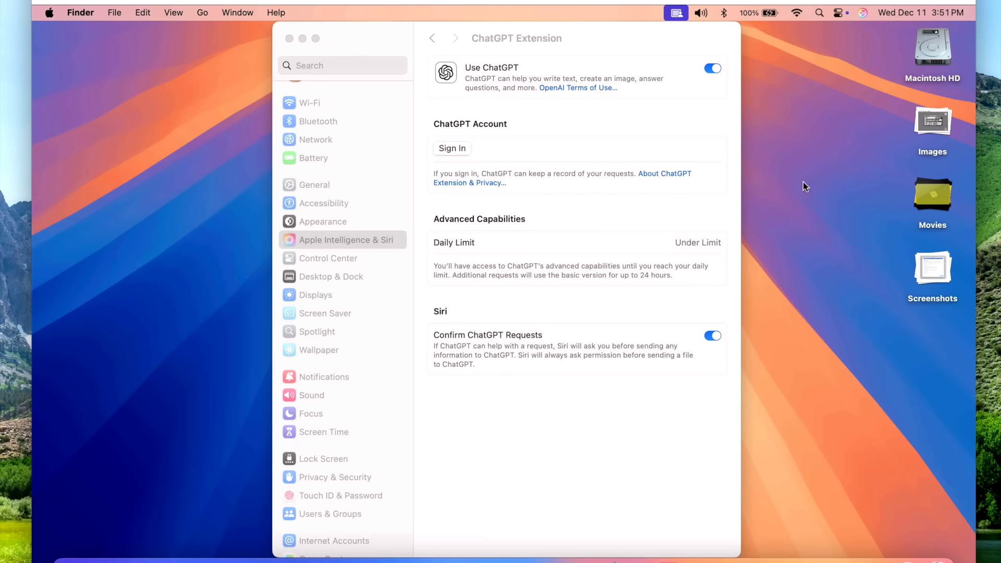
left_click(864, 13)
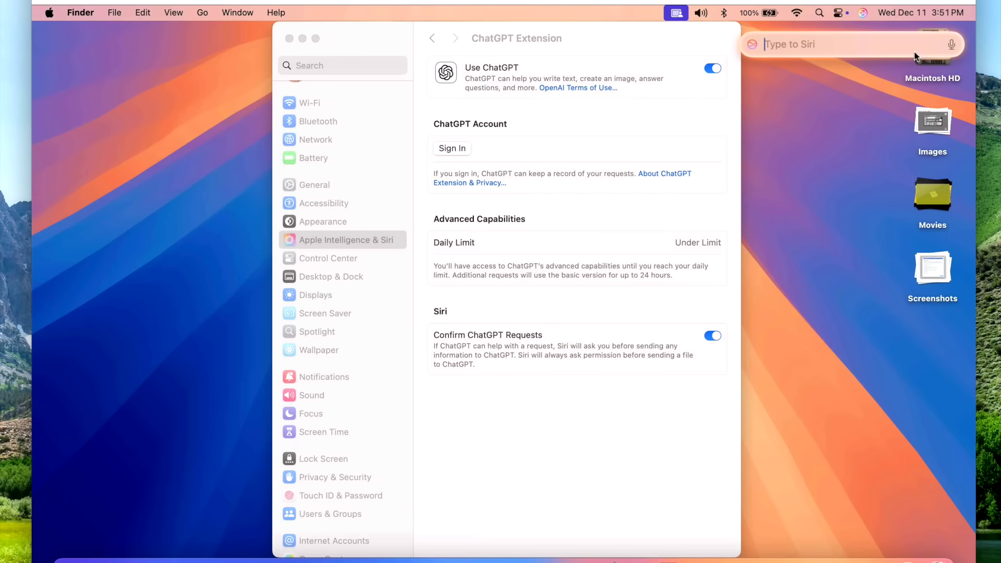
left_click(952, 45)
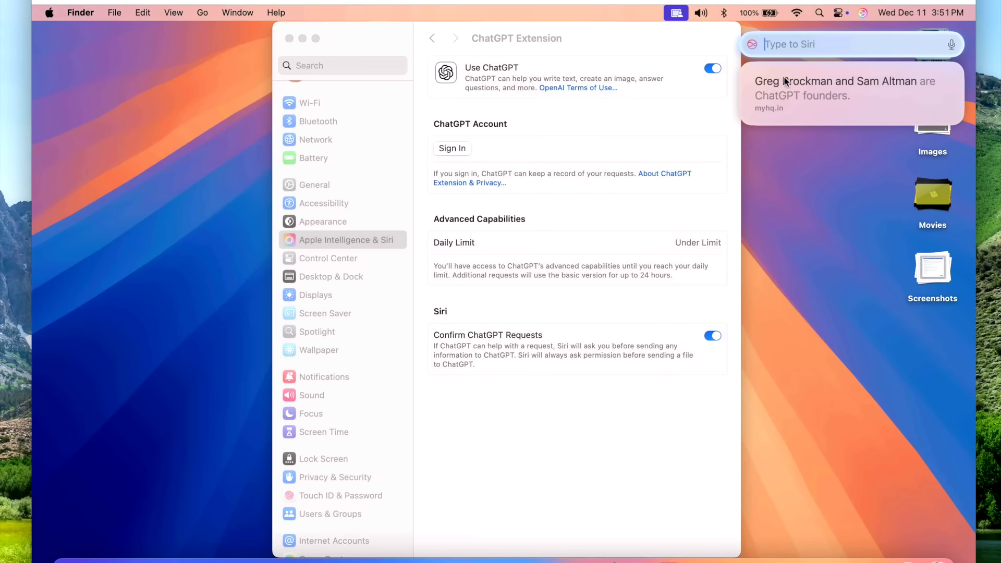
left_click(952, 45)
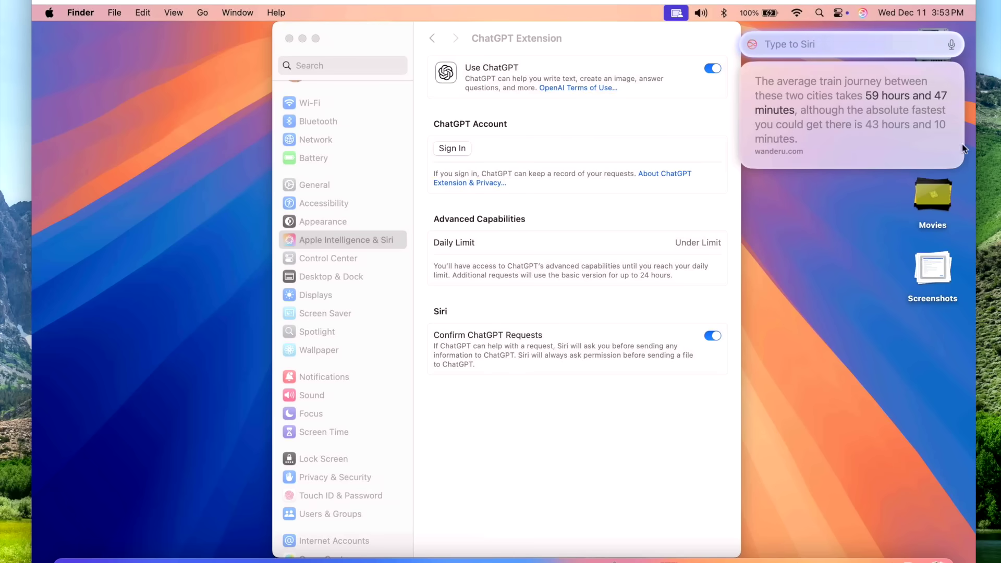
left_click(952, 45)
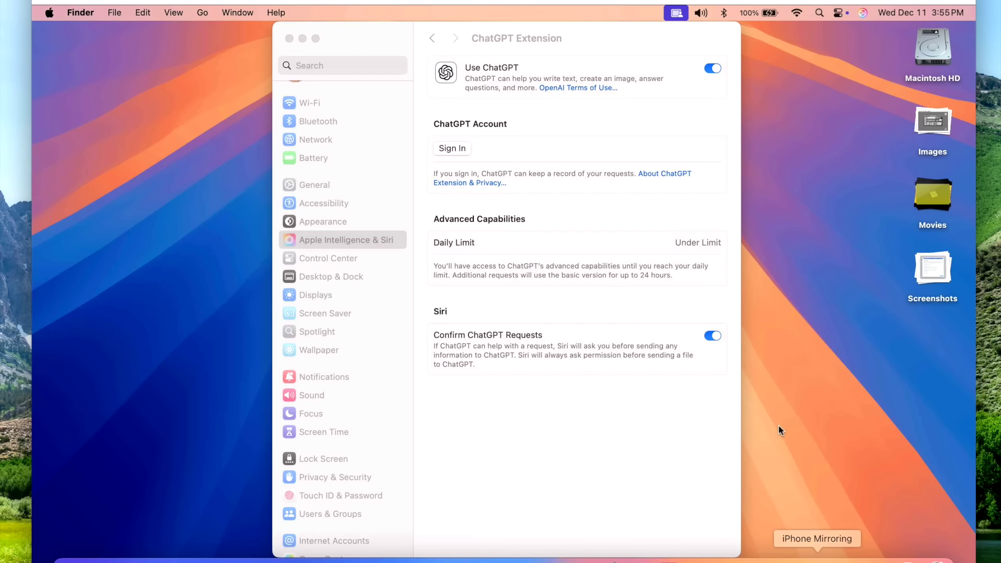
left_click(863, 13)
Ask Siri 'What are the two', cancel that question, and dictate a movie question for ChatGPT instead.
type("What are the two")
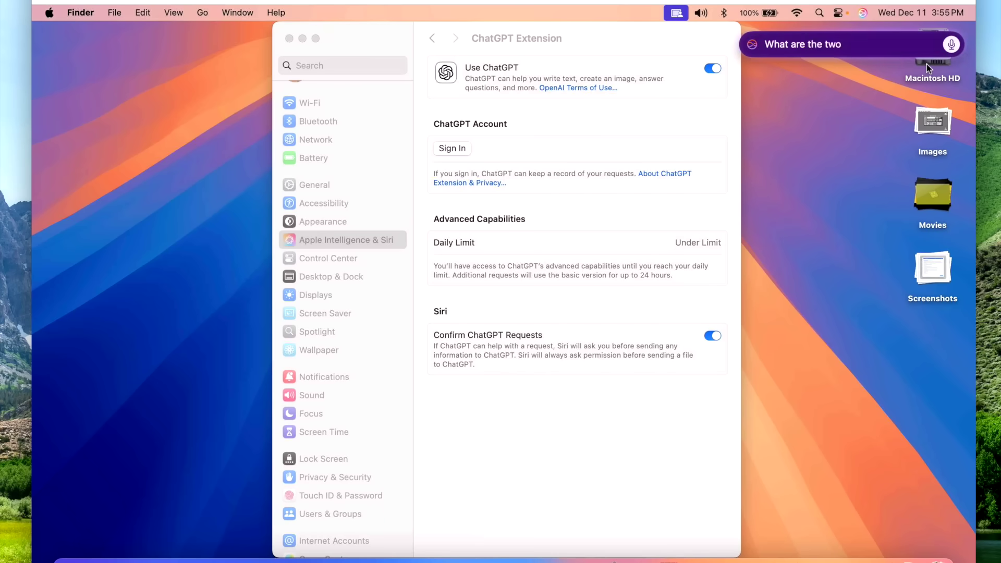
key("Return")
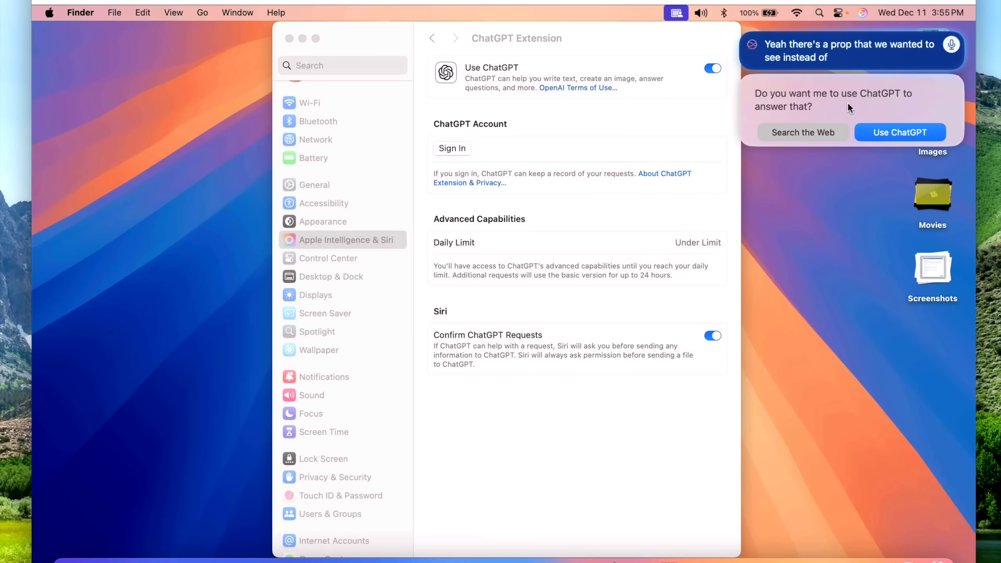
left_click(951, 45)
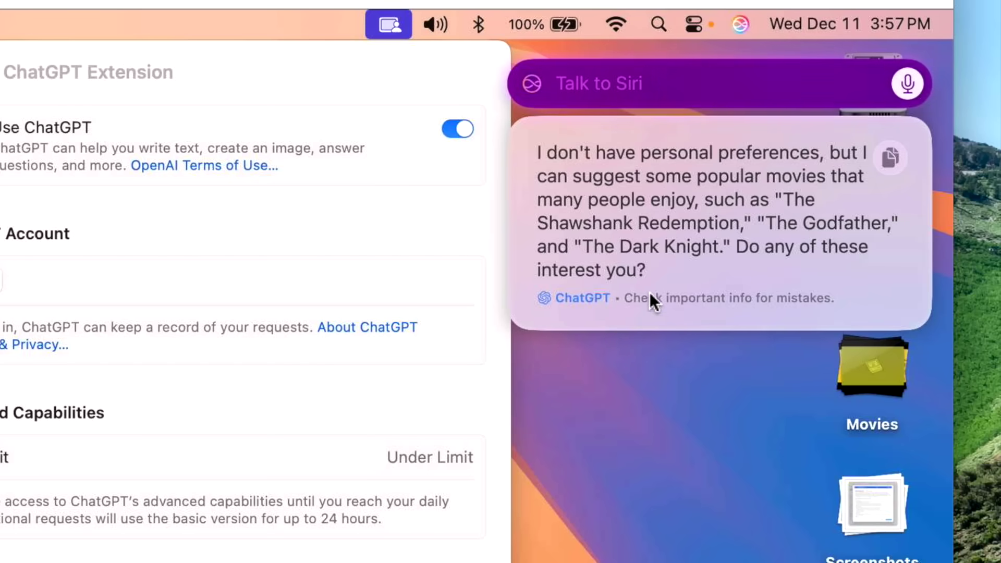
left_click(907, 84)
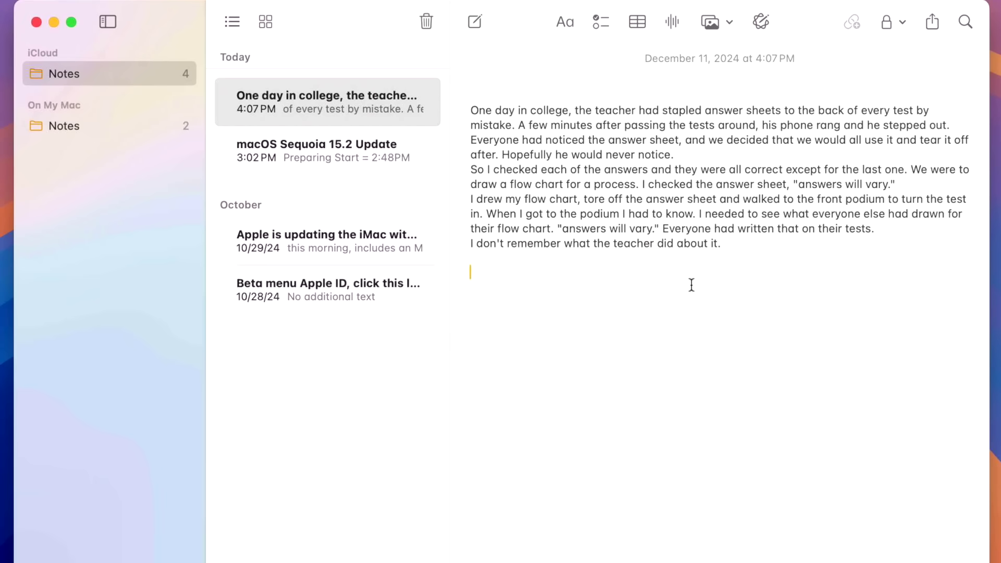
left_click_drag(770, 243, 456, 112)
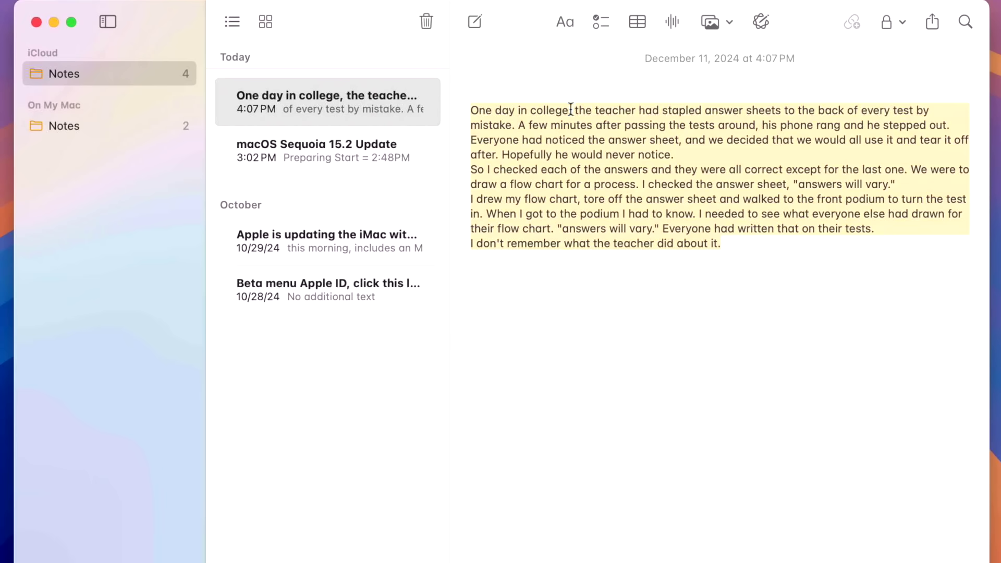
left_click(754, 22)
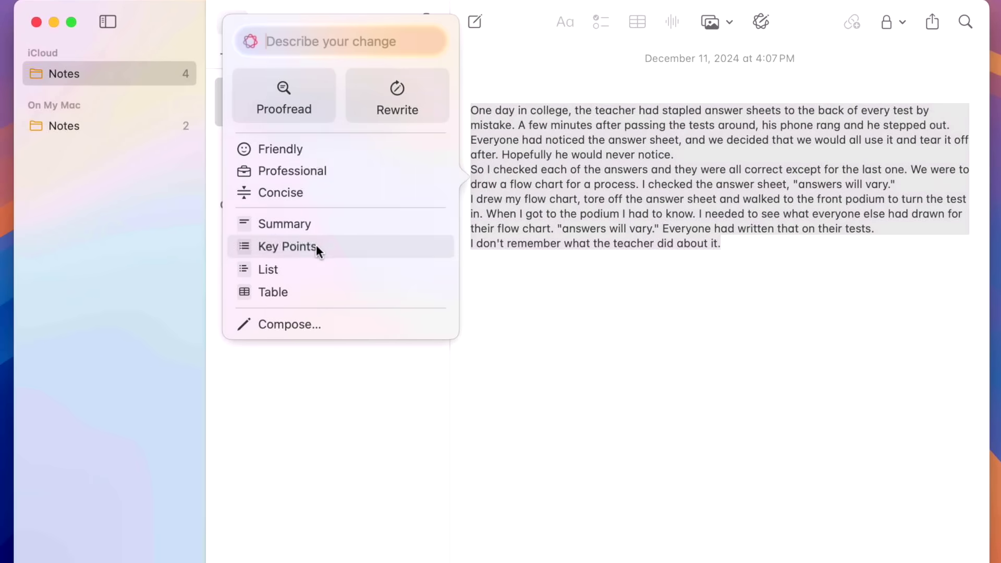
left_click(319, 229)
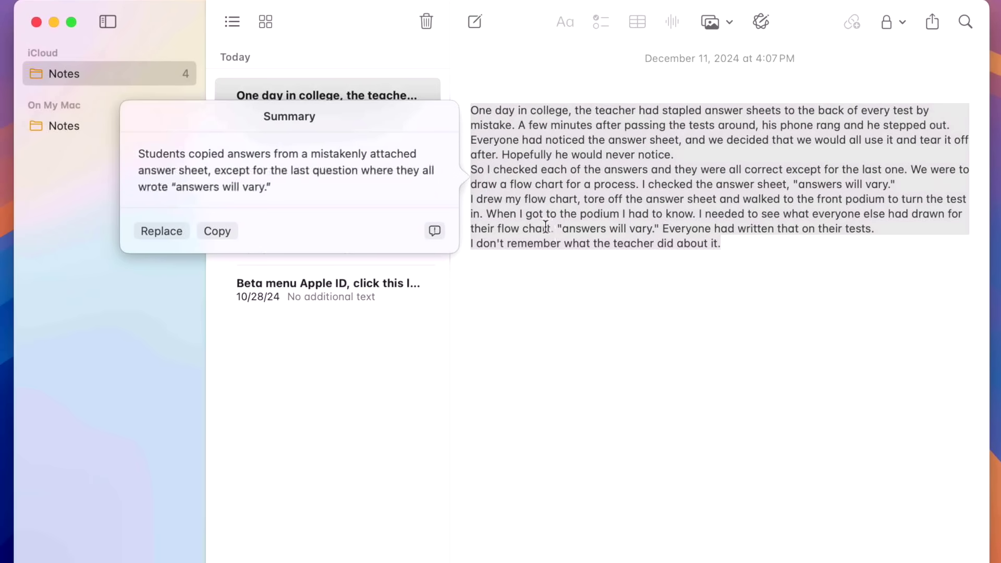
left_click(777, 243)
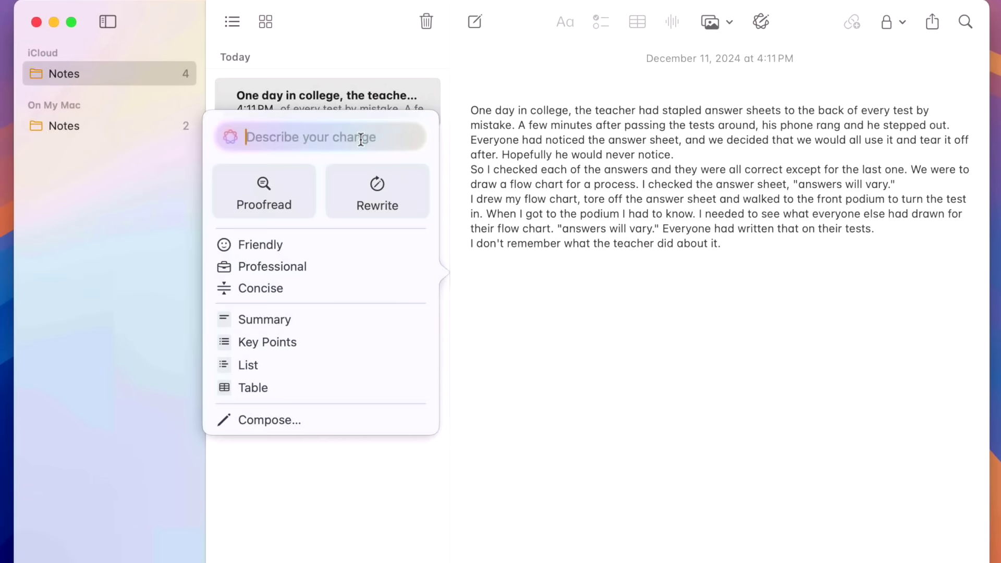
Ask ChatGPT to add an ending in a new paragraph where the students get into trouble.
type("ad")
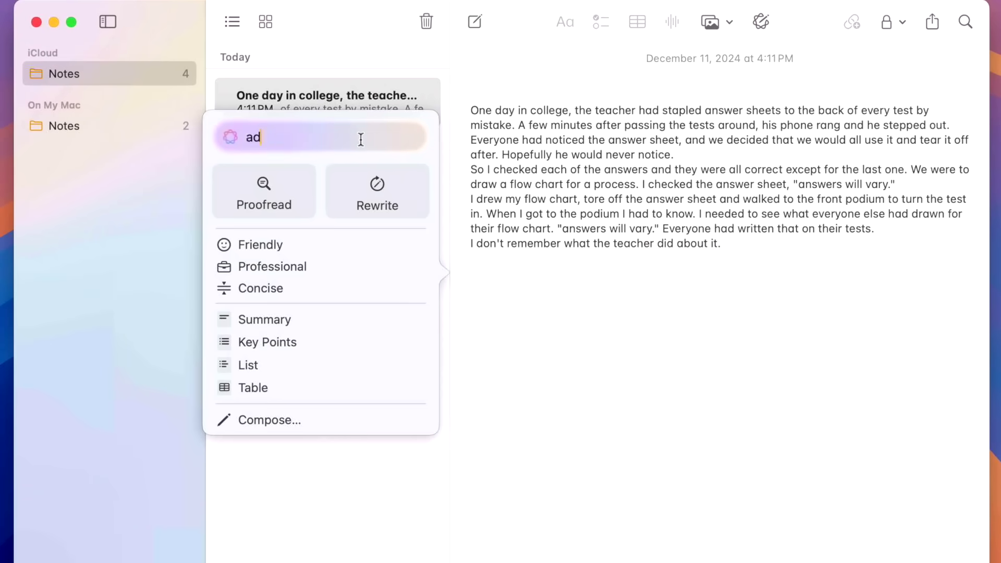
type("d an ending t")
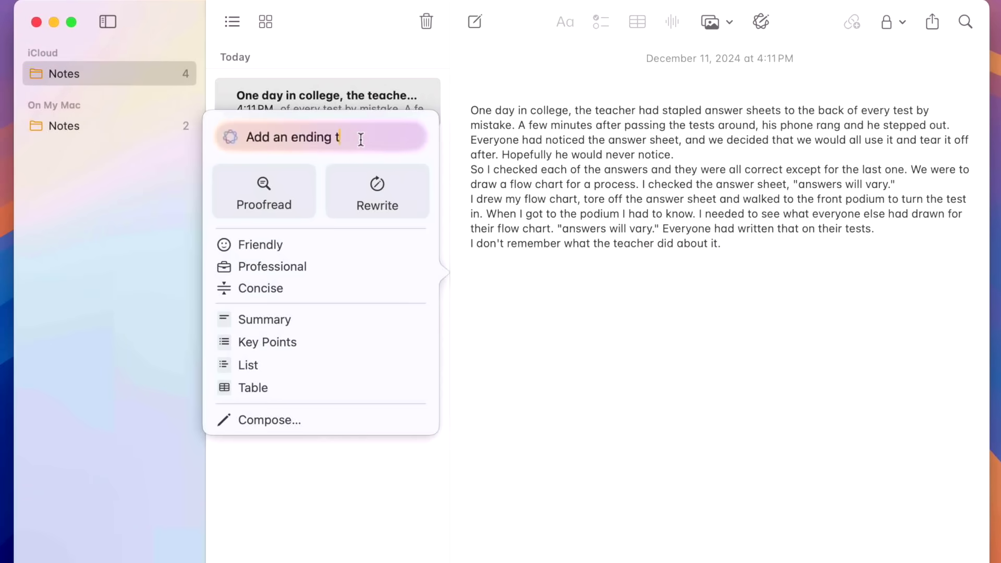
type("o this this story where ")
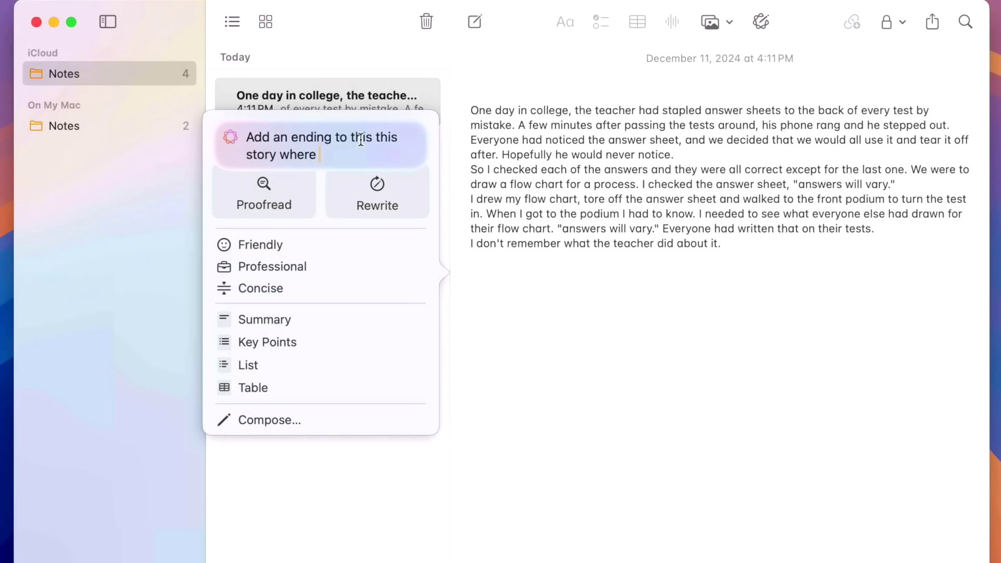
type("the studend")
key("BackSpace")
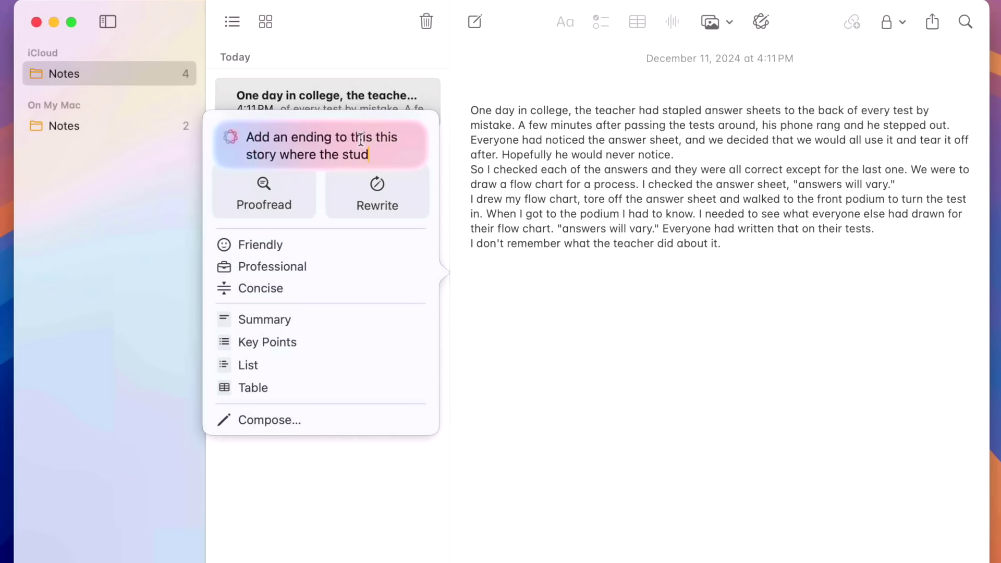
type("ents get int")
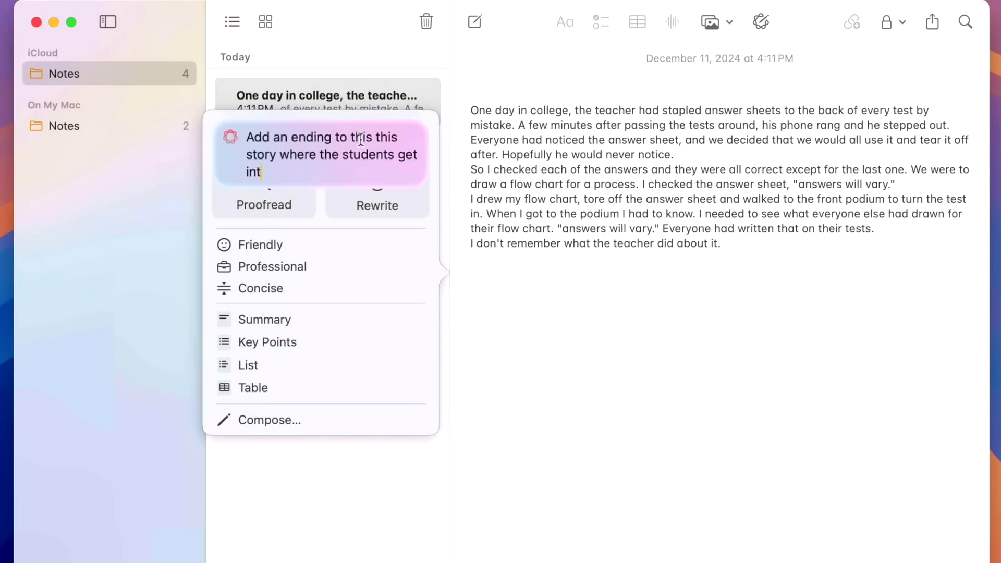
type("o trouble in a")
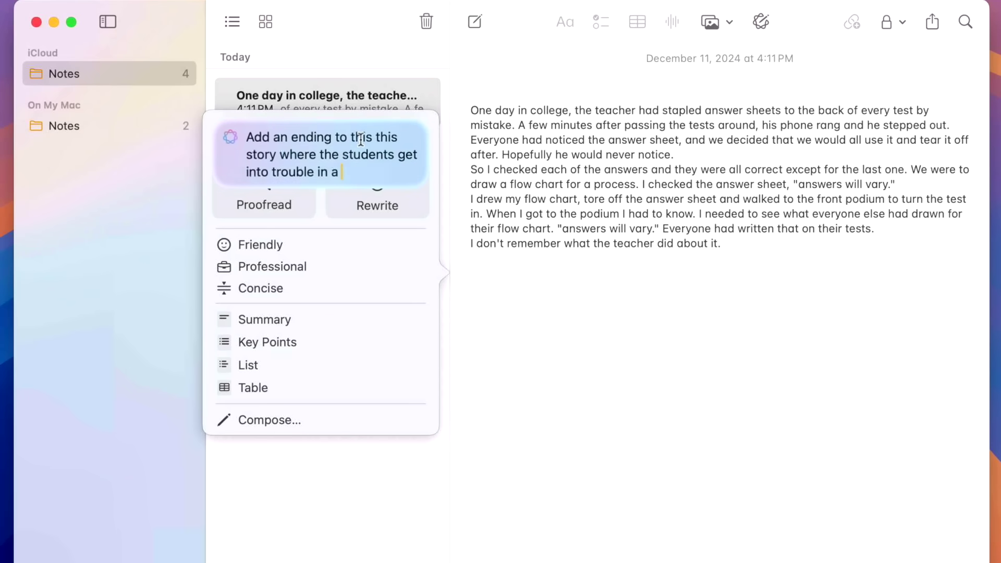
type(" new para")
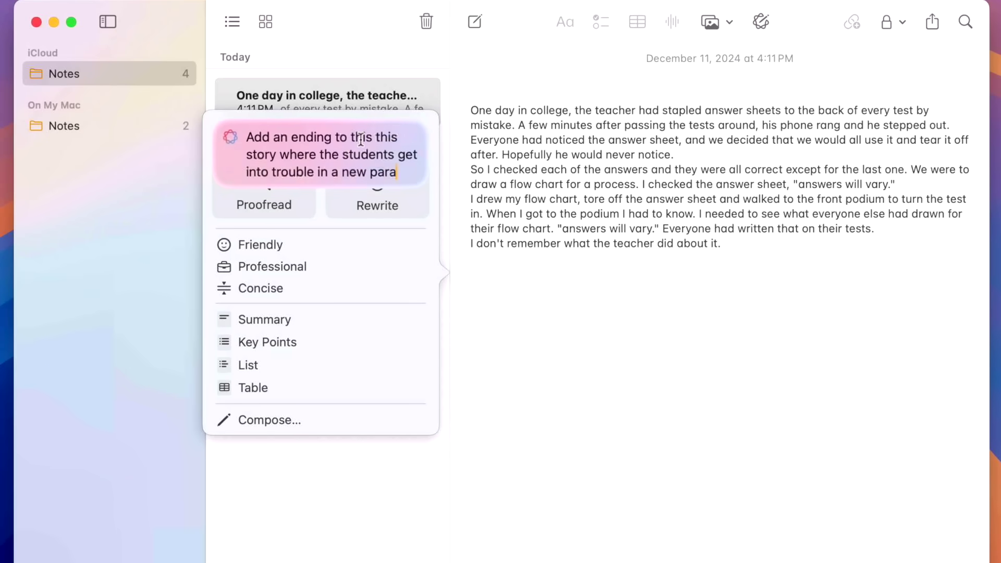
type("graph")
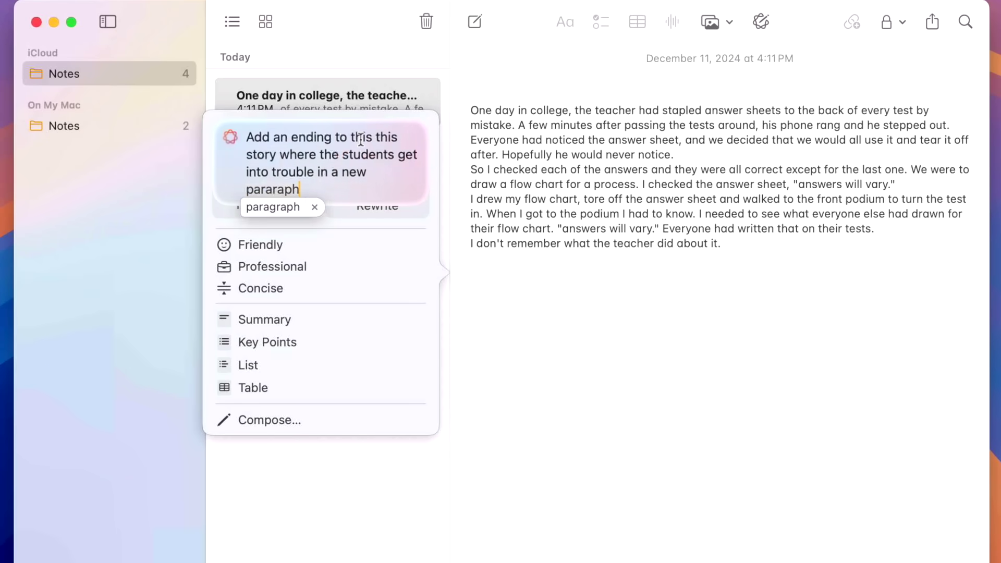
key("Return")
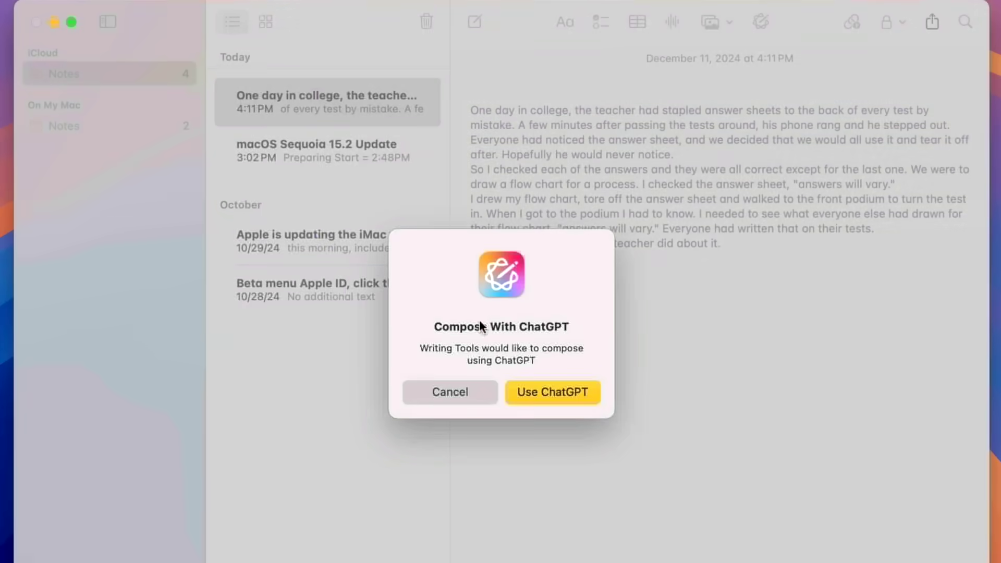
left_click(526, 389)
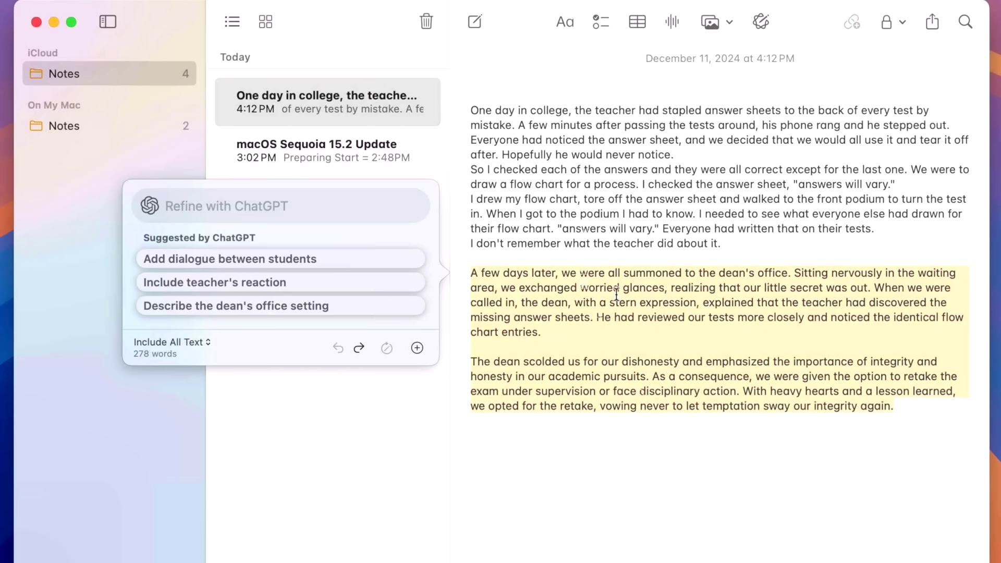
Accept the composed ending and select its two new paragraphs.
left_click(629, 382)
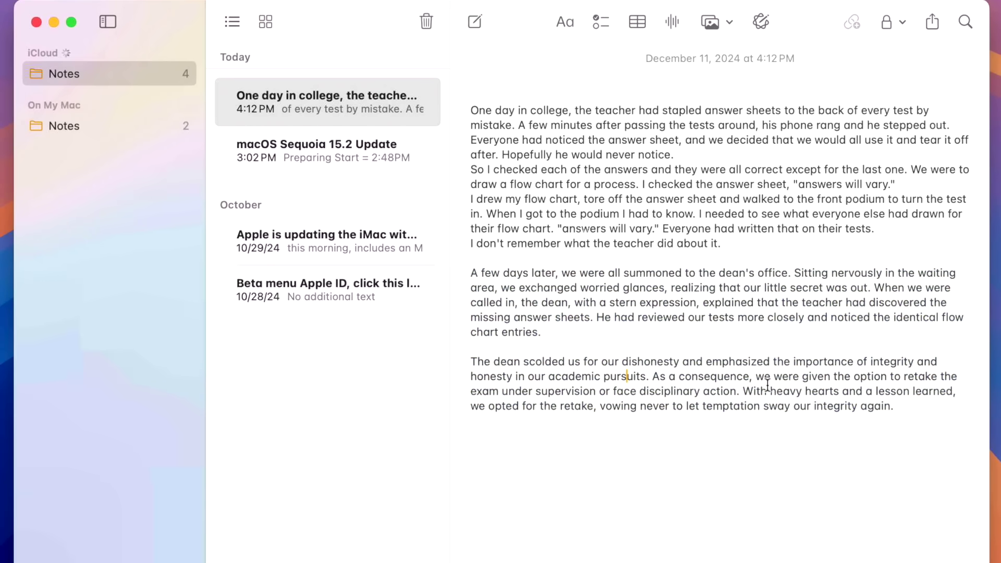
left_click(912, 404)
left_click_drag(896, 405, 465, 271)
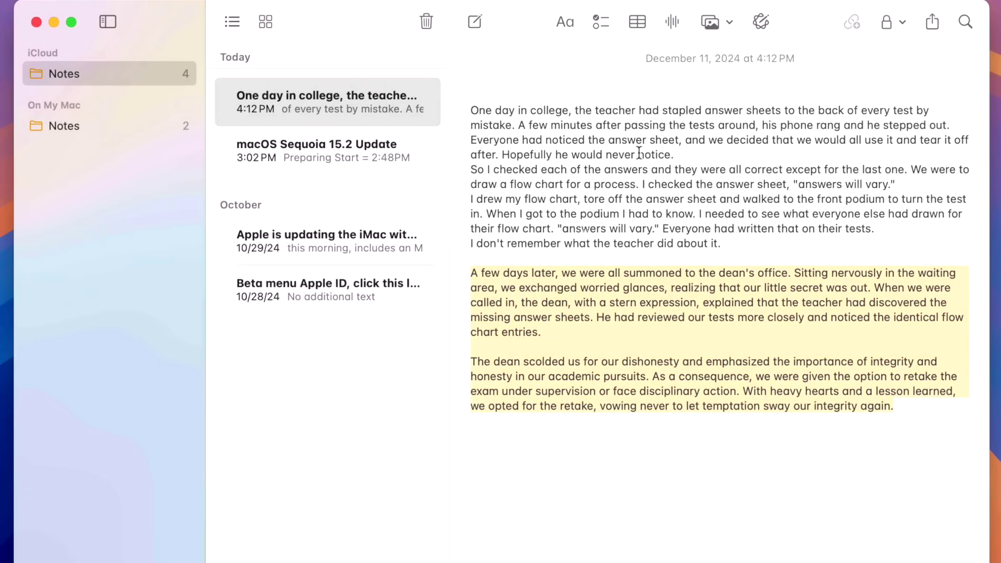
Summarise the two ending paragraphs with Writing Tools, closing the summary without inserting it.
left_click(761, 21)
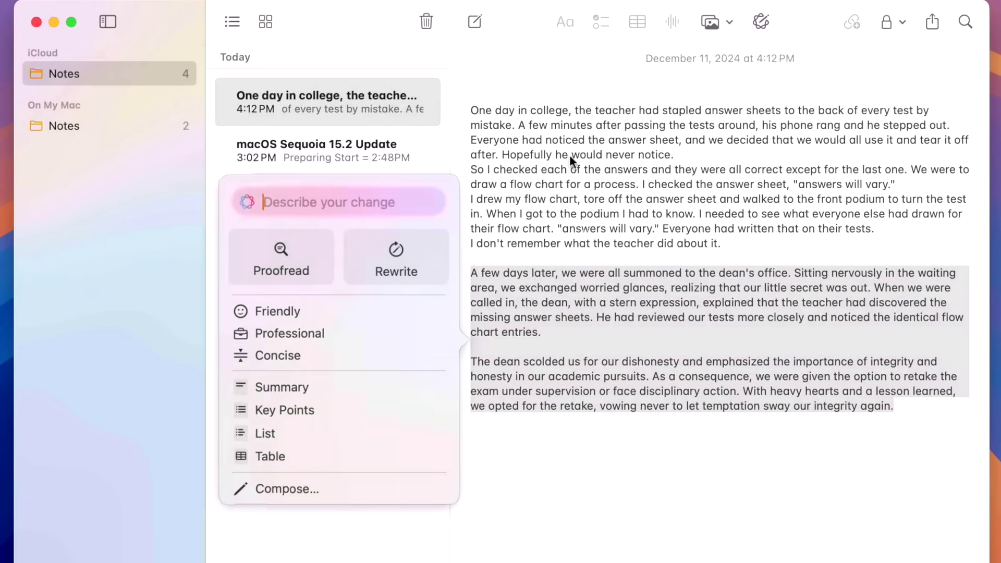
left_click(285, 388)
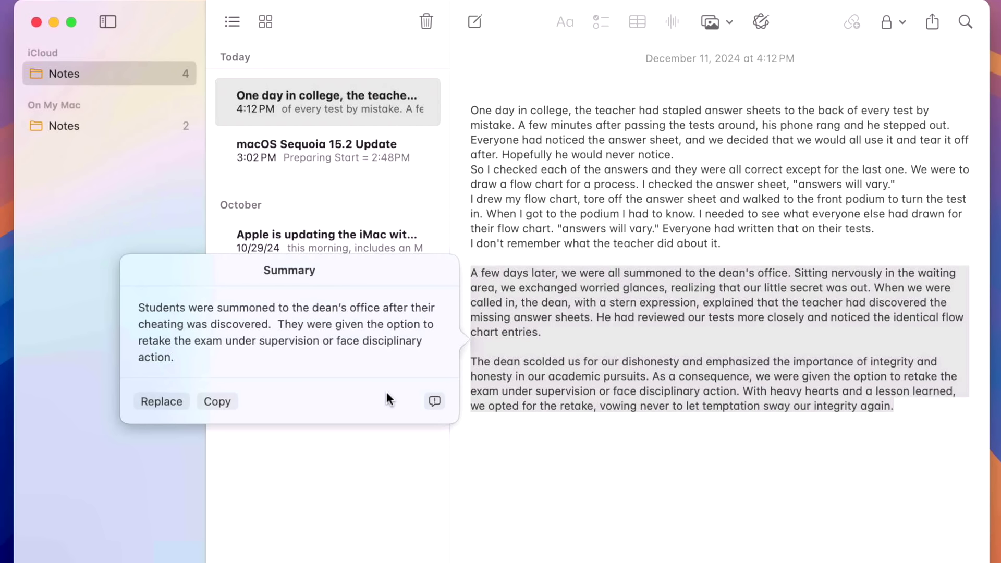
left_click(568, 424)
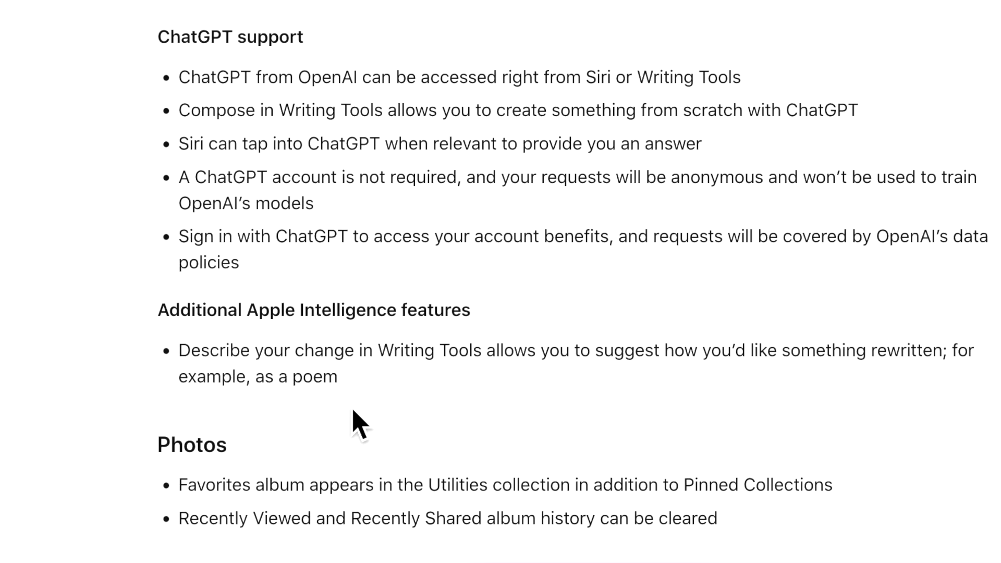
Scroll down through the macOS Sequoia 15.2 release notes.
scroll(352, 413, "down", 1)
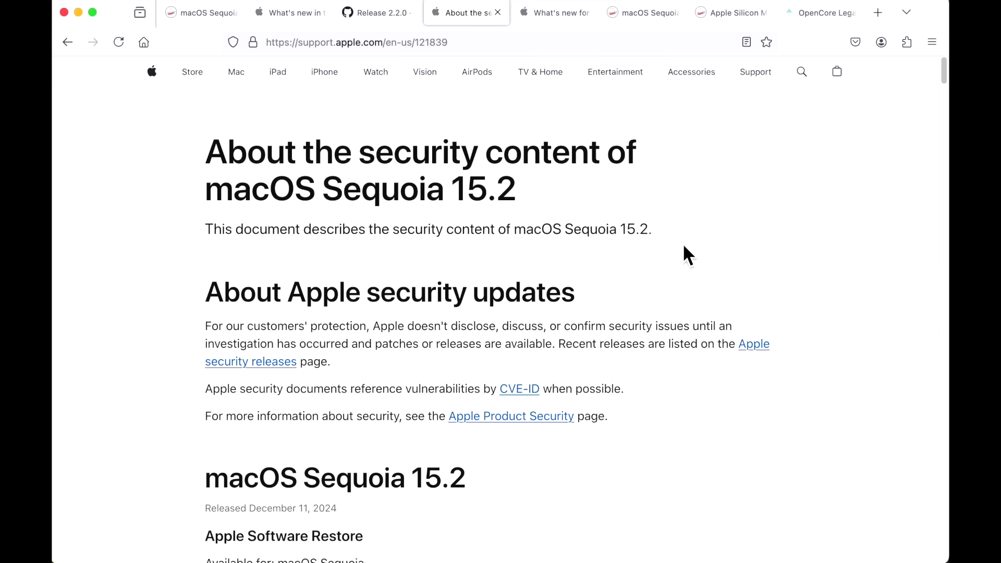
Read through the security content notes to the end, then switch to the enterprise what's-new page.
scroll(684, 247, "down", 15)
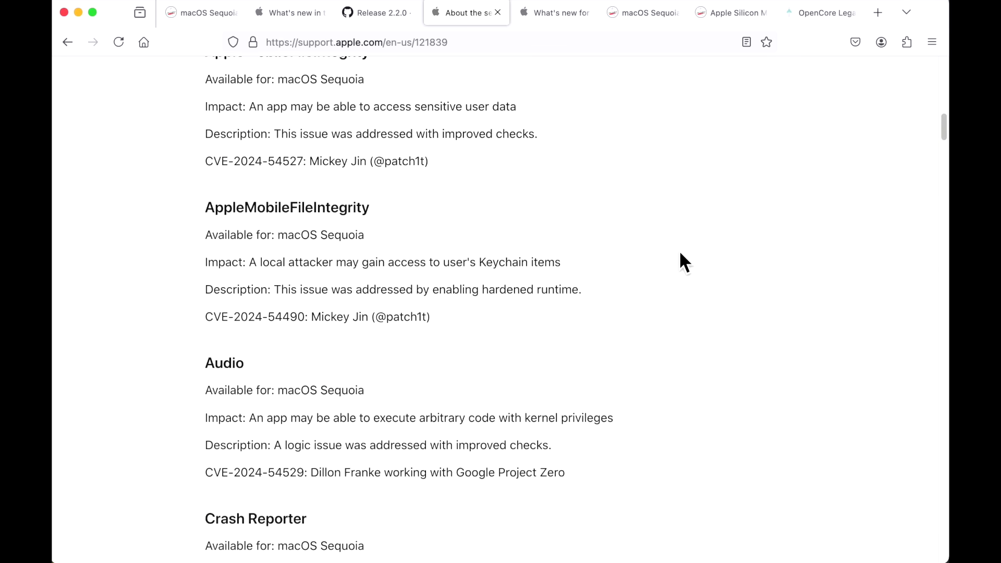
scroll(684, 263, "down", 15)
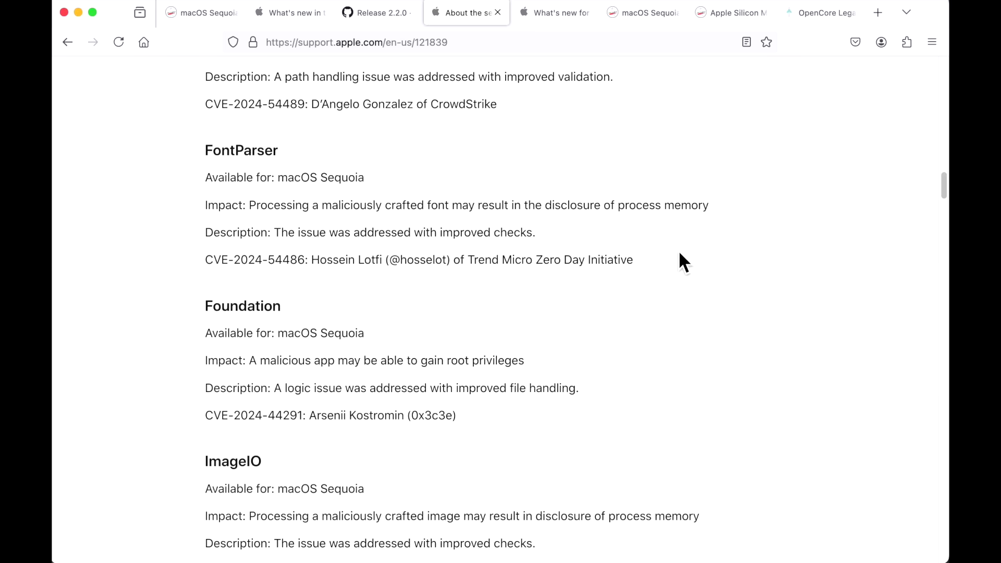
scroll(683, 262, "down", 15)
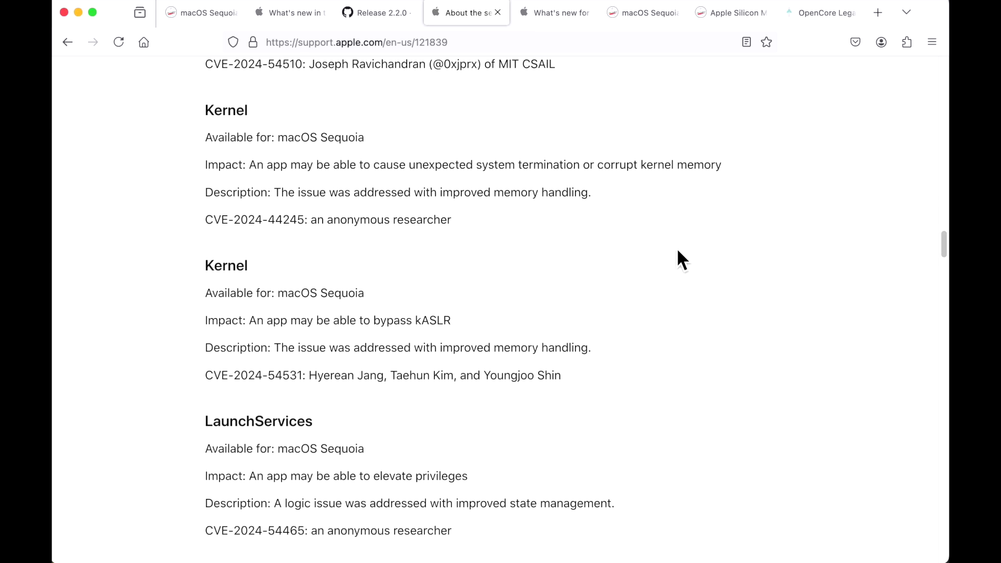
scroll(681, 249, "down", 15)
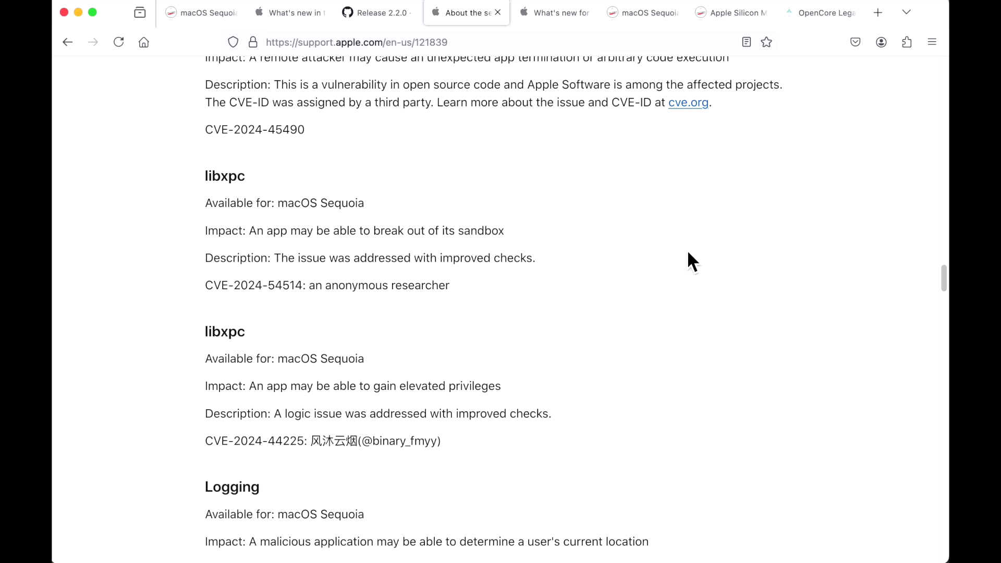
scroll(687, 253, "down", 8)
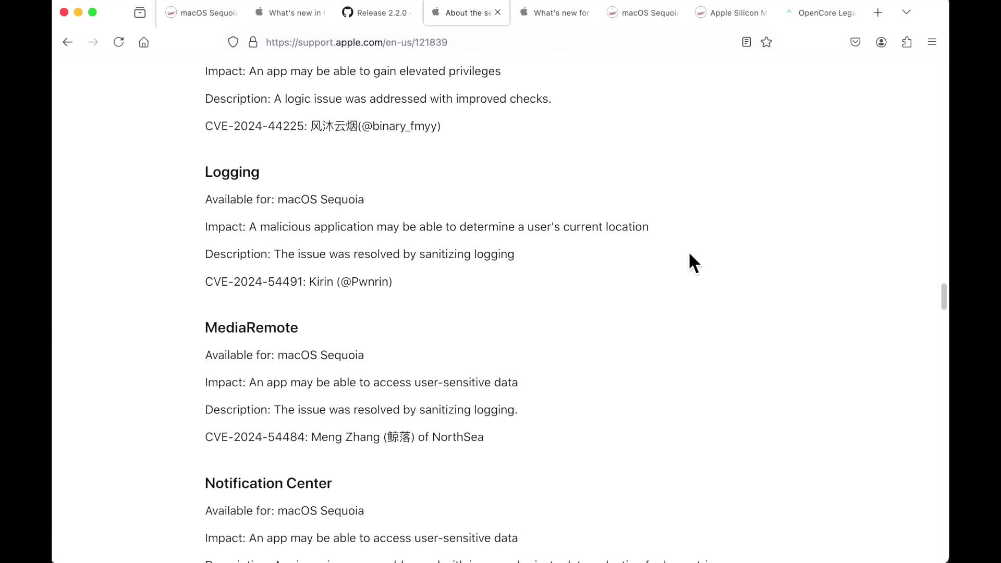
scroll(689, 254, "down", 13)
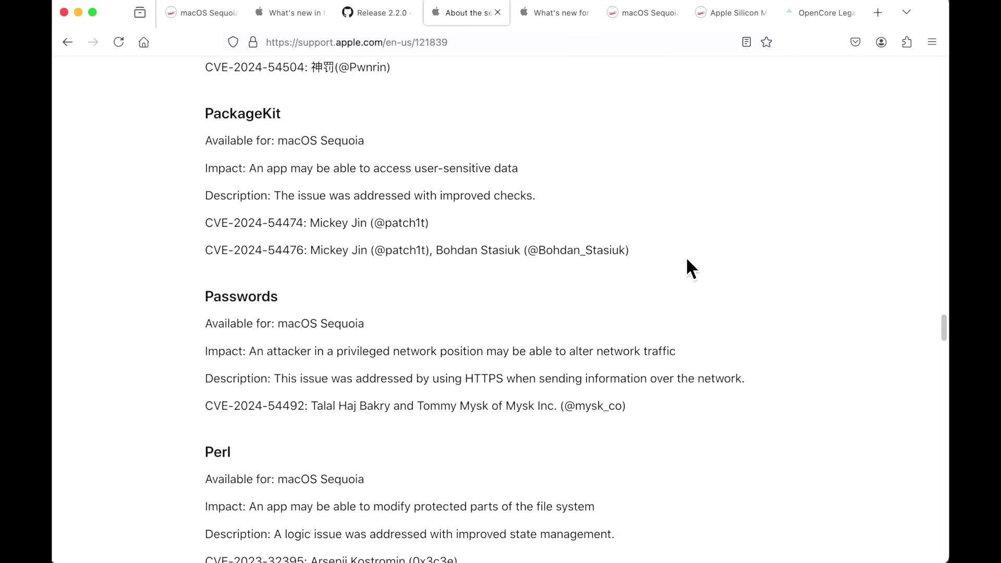
scroll(686, 257, "down", 20)
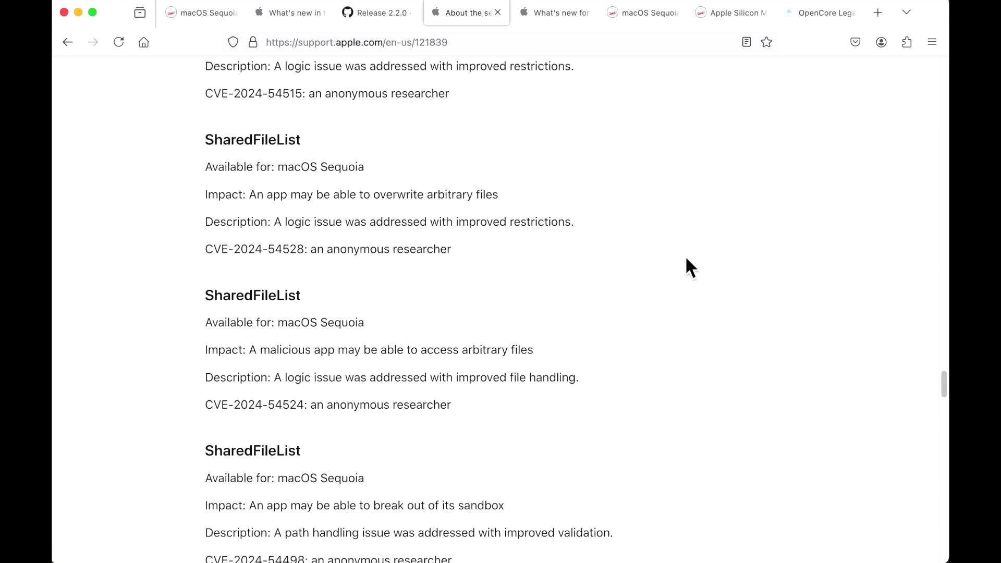
scroll(687, 256, "down", 20)
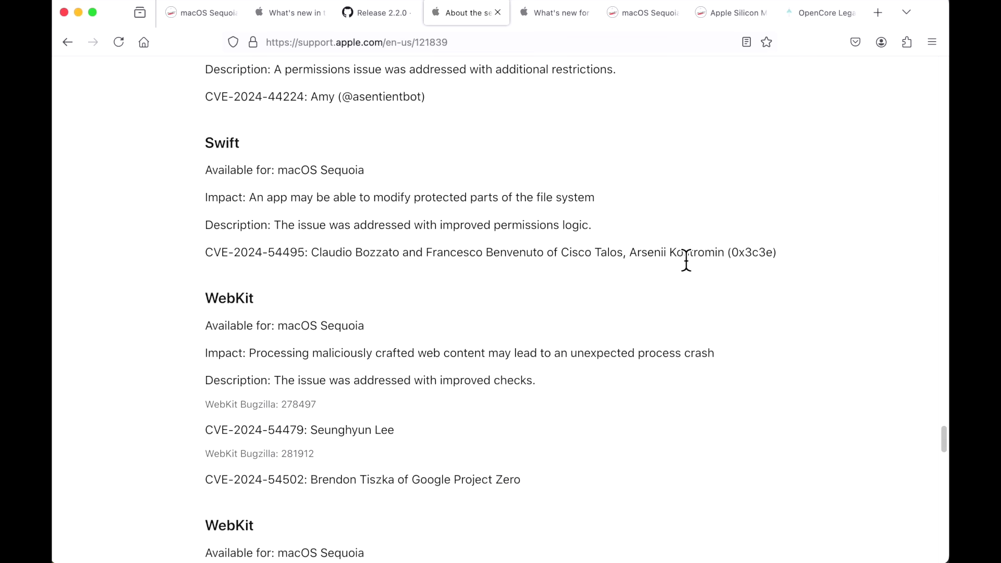
scroll(686, 255, "down", 18)
scroll(376, 206, "up", 2)
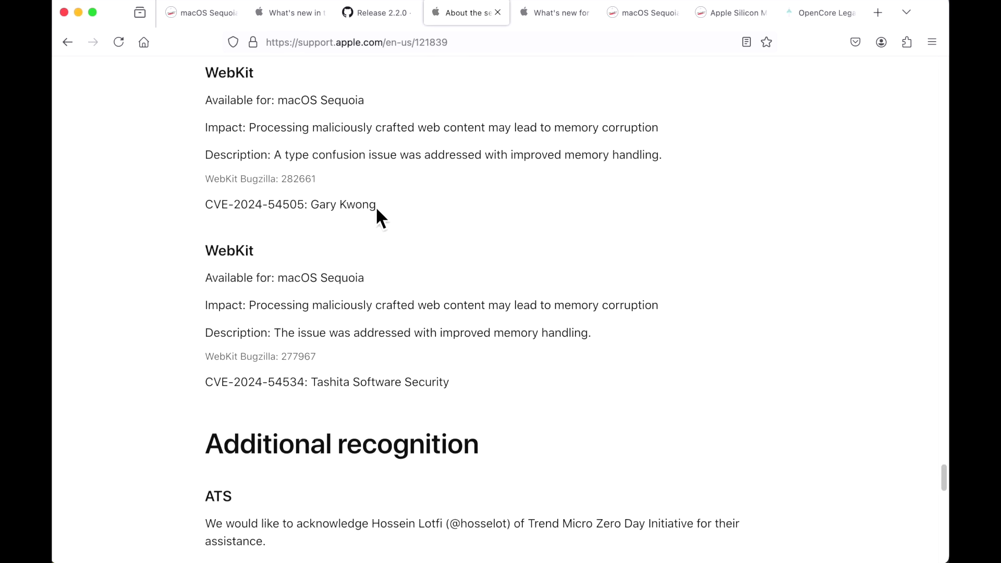
scroll(390, 220, "up", 6)
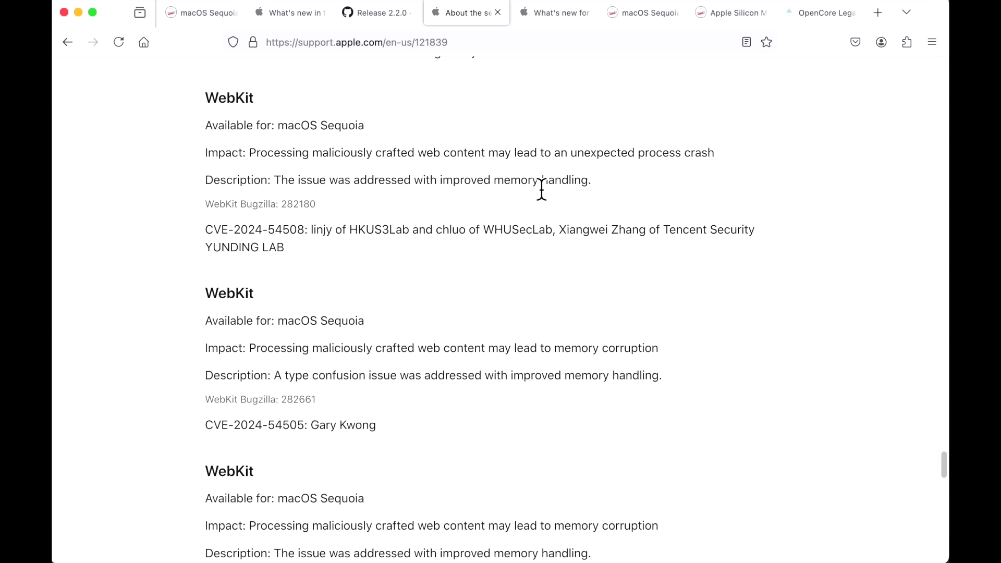
key("ctrl+Tab")
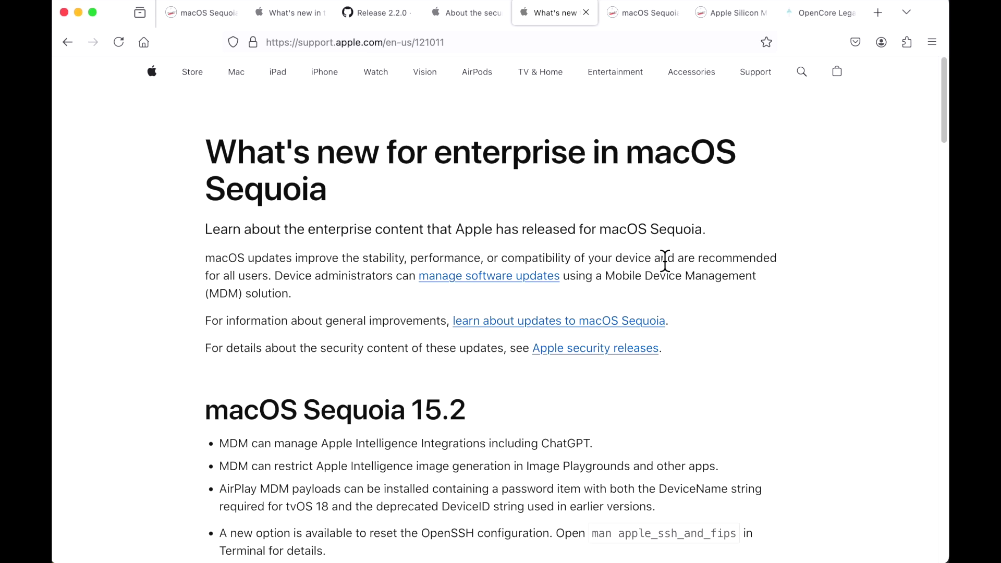
In the 15.2 section, highlight 'including ChatGPT.' and the image generation restriction bullet.
scroll(700, 330, "down", 3)
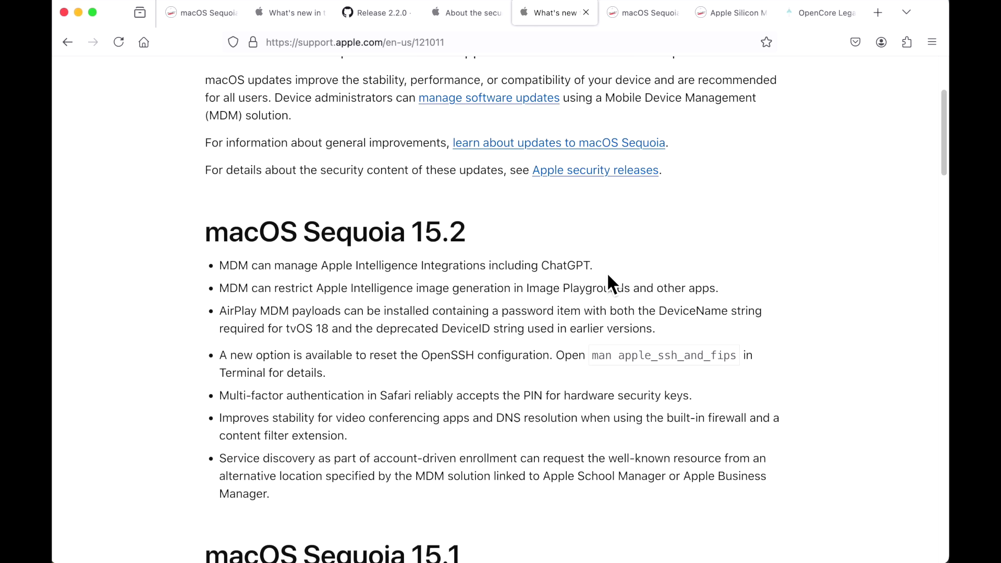
left_click_drag(593, 266, 488, 265)
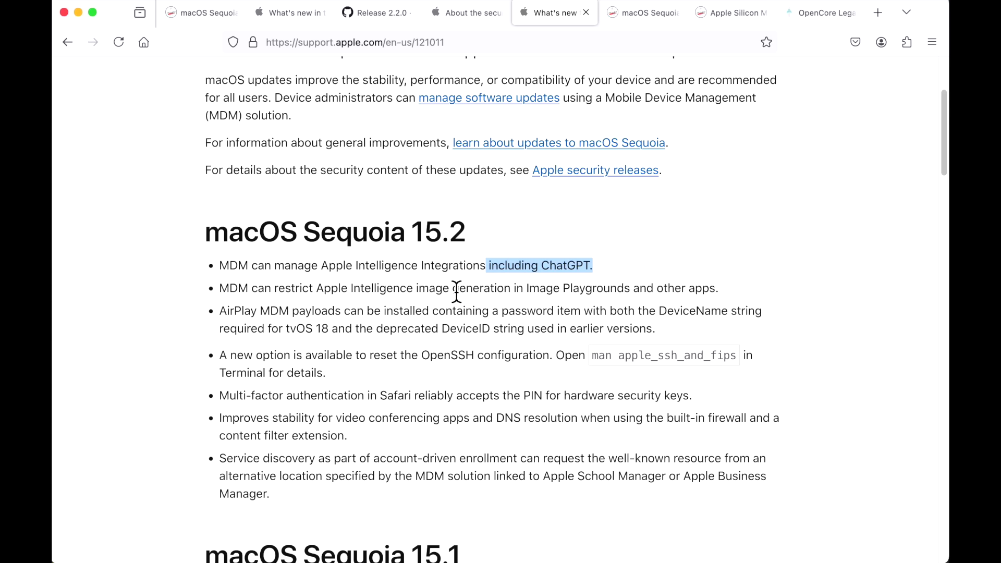
left_click_drag(456, 292, 737, 297)
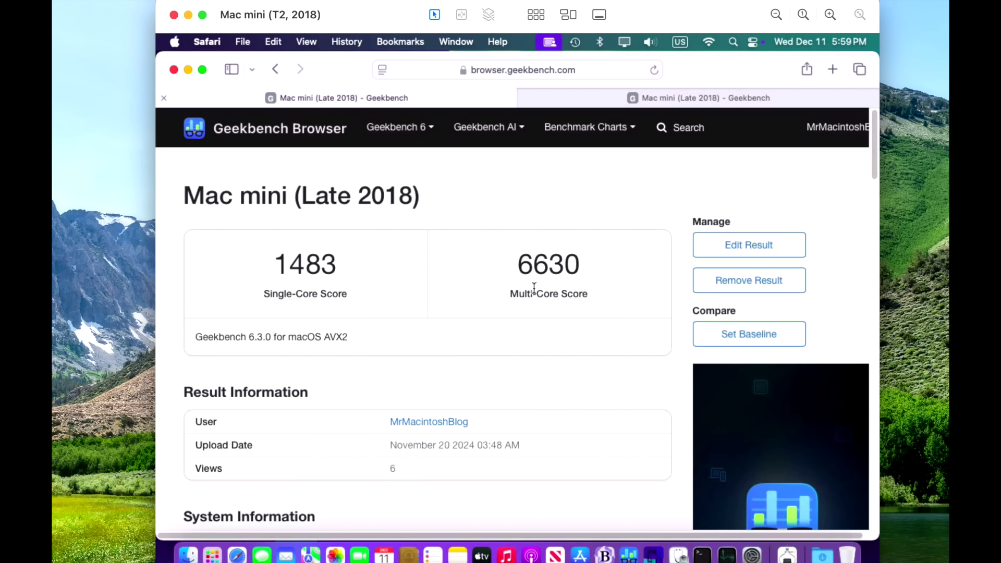
Bring up the other Mac mini result, then the MacBook Air's 2380 single-core, 8768 multi-core result.
scroll(488, 432, "down", 2)
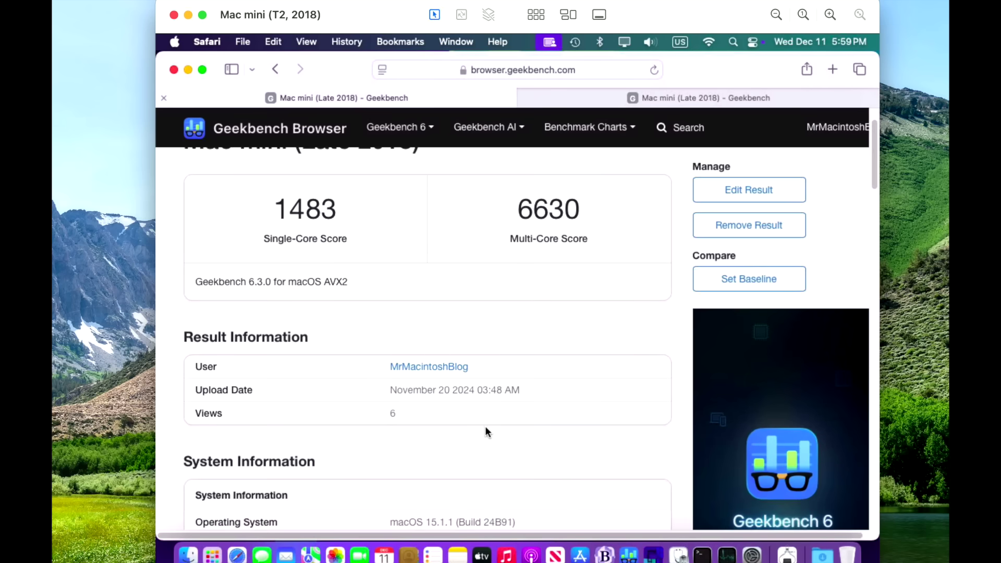
scroll(516, 438, "up", 2)
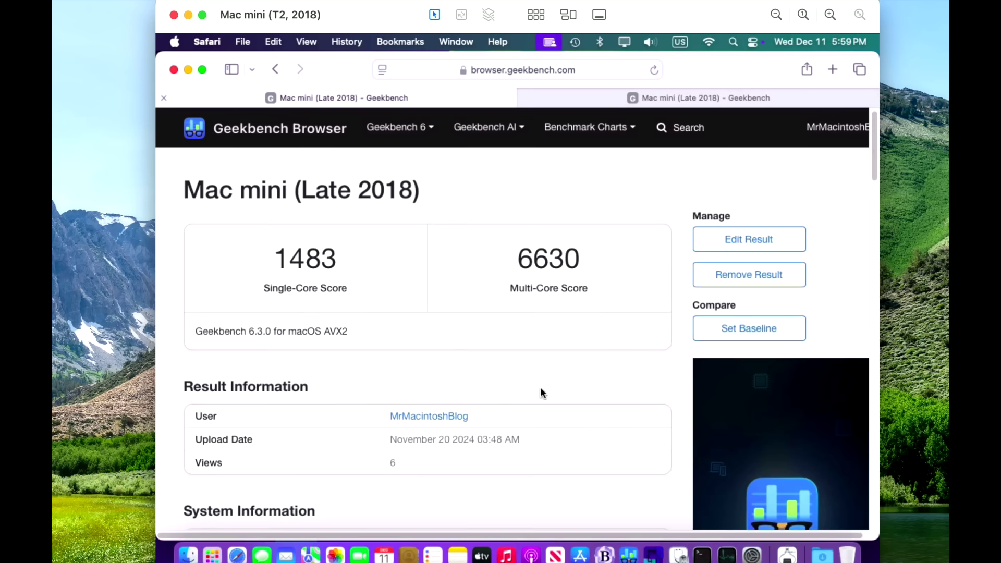
left_click(664, 106)
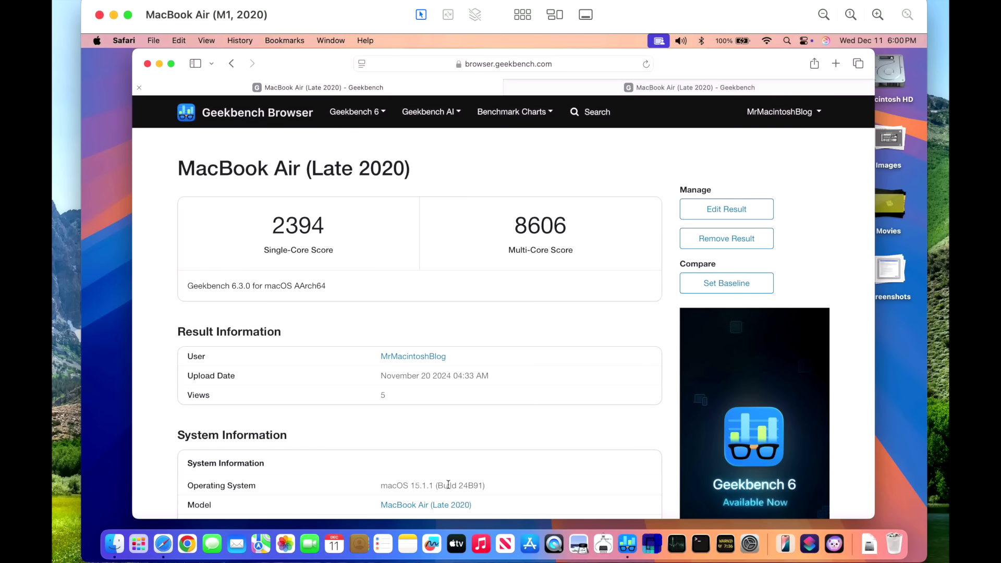
left_click(610, 93)
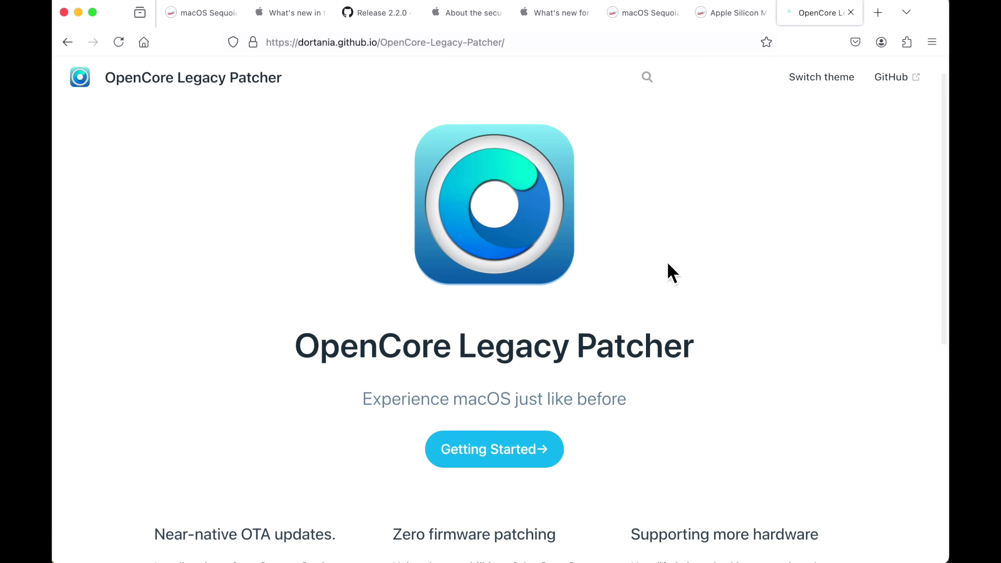
Go from the docs site to the project's GitHub repository and read the 2.2.0 release notes.
left_click(892, 78)
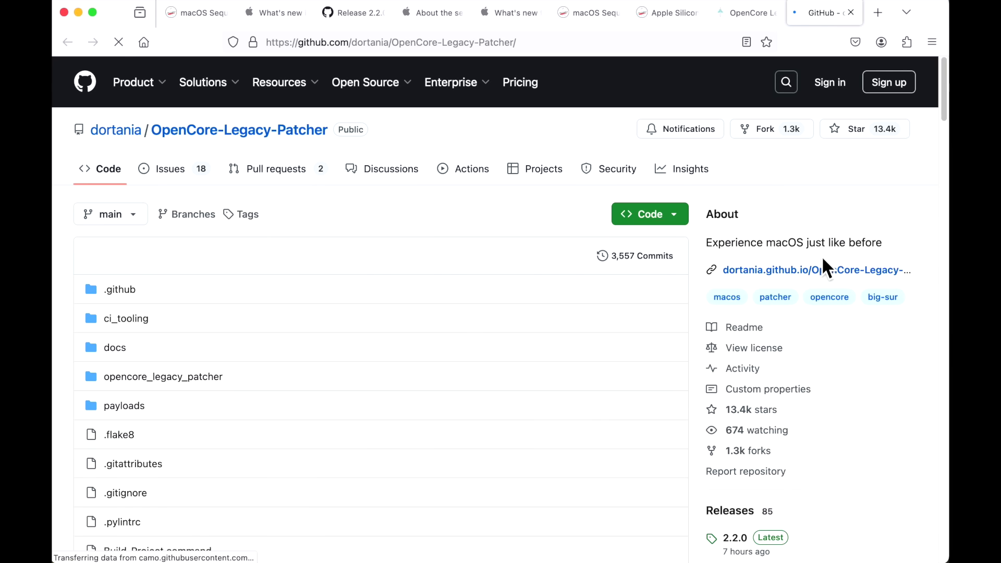
scroll(834, 268, "down", 1)
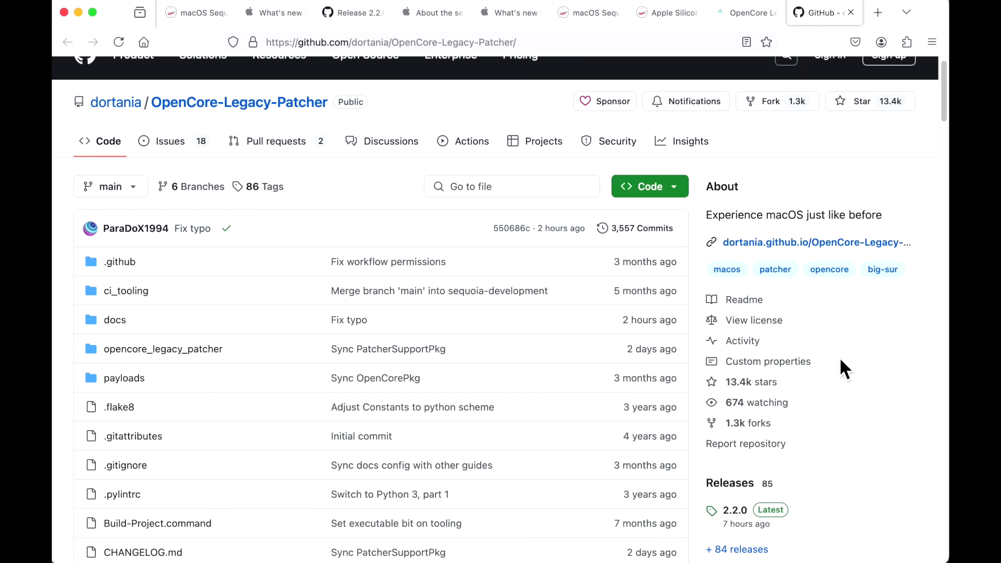
left_click(771, 510)
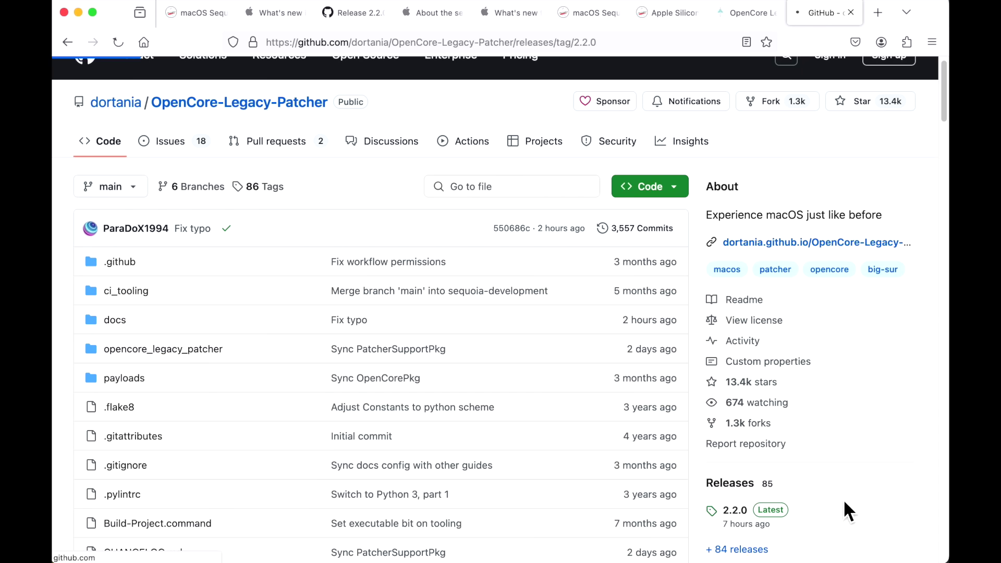
scroll(654, 478, "down", 1)
scroll(653, 468, "down", 5)
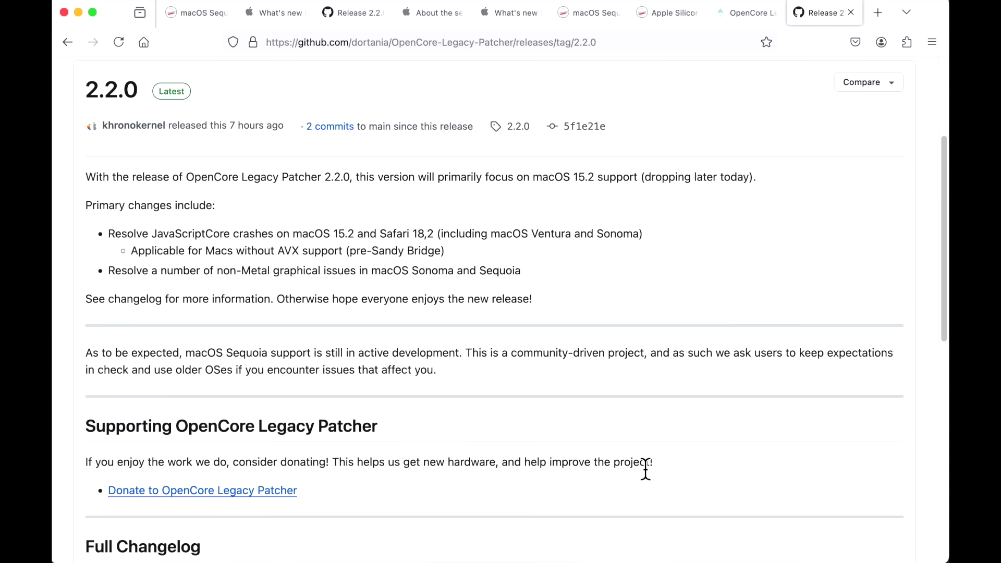
scroll(646, 465, "down", 1)
scroll(644, 464, "up", 1)
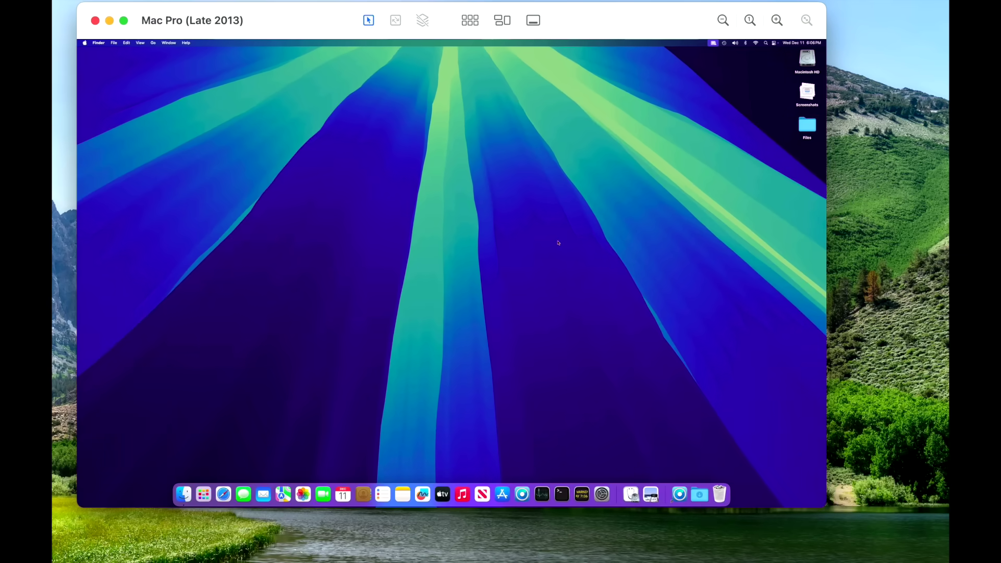
Bring the MacBook Pro (17-inch, Late 2011) Screen Sharing window to the front.
left_click(566, 208)
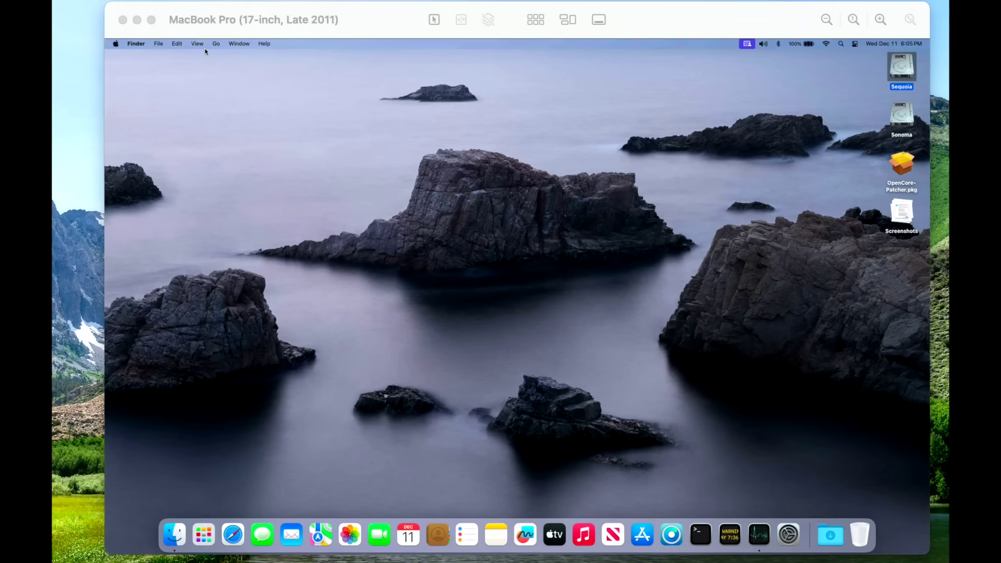
Open the Post-Install Menu screenshot from the Screenshots stack and place the OCLP window beside it.
left_click(574, 404)
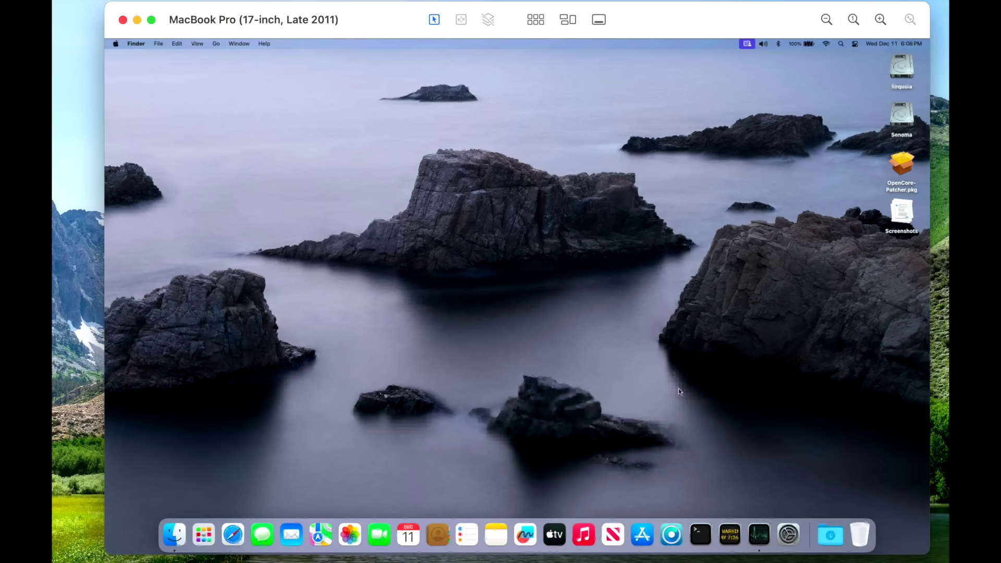
left_click(902, 224)
left_click(797, 118)
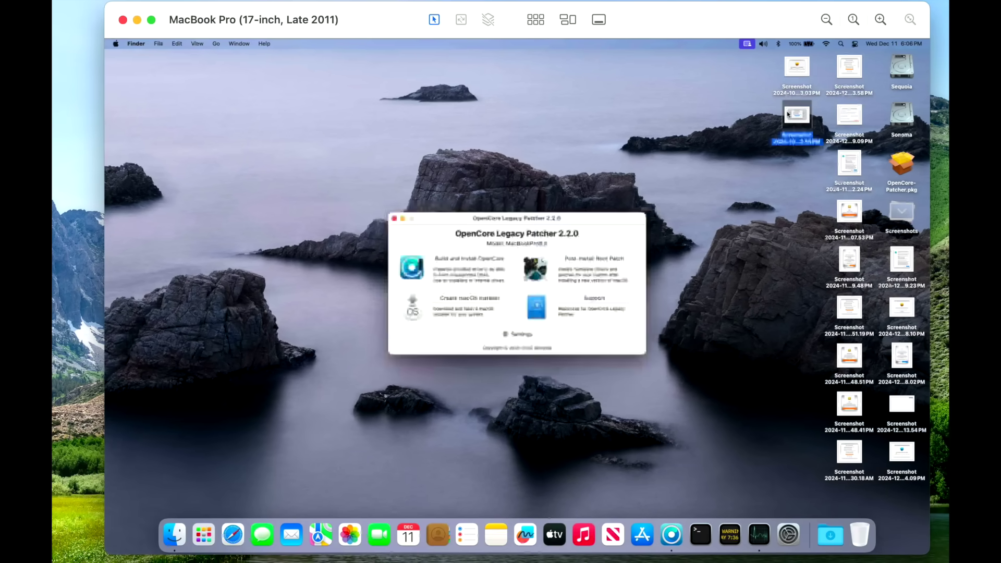
key("super+o")
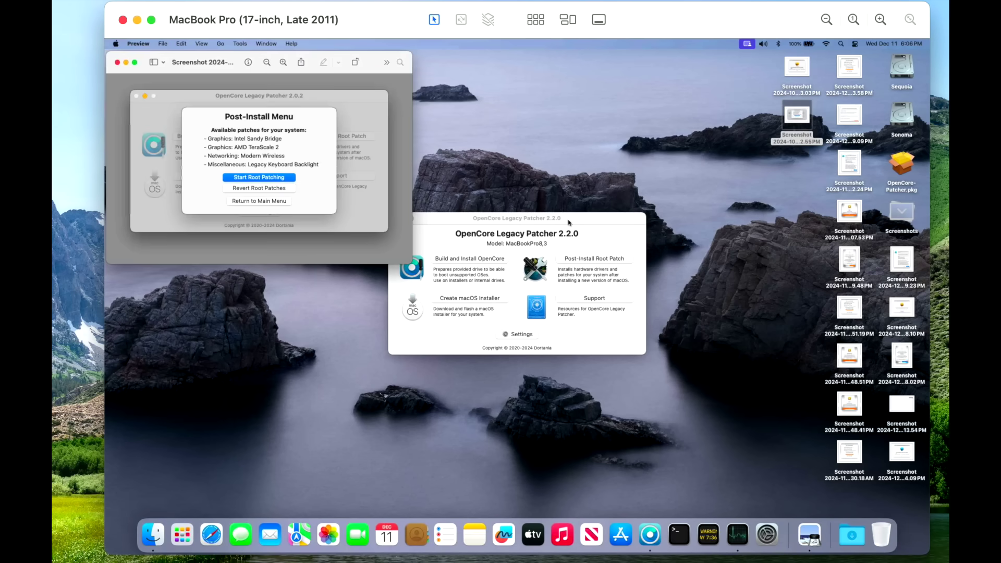
left_click_drag(569, 222, 552, 128)
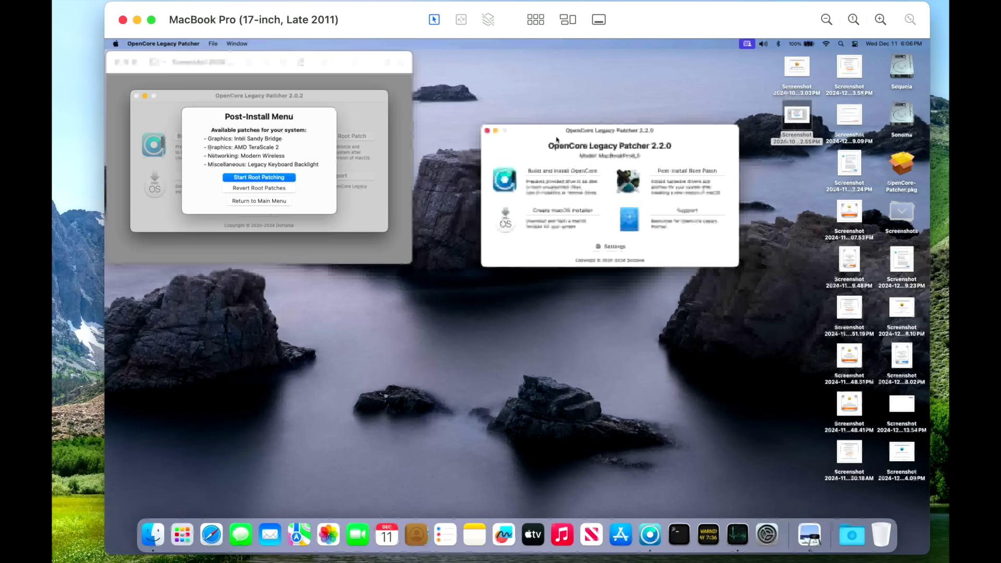